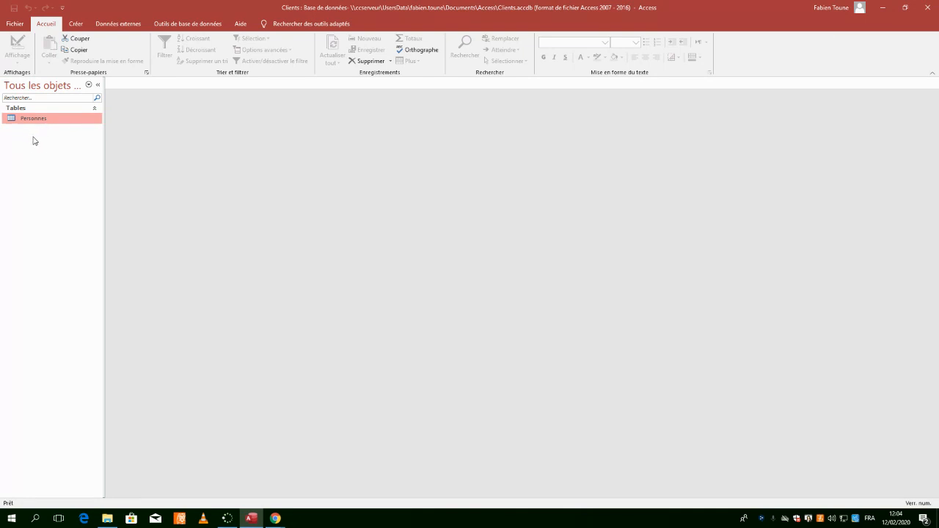
# - Create a new table in Design view and add a short text field named Espèce with a field size of 50
pyautogui.click(77, 27)
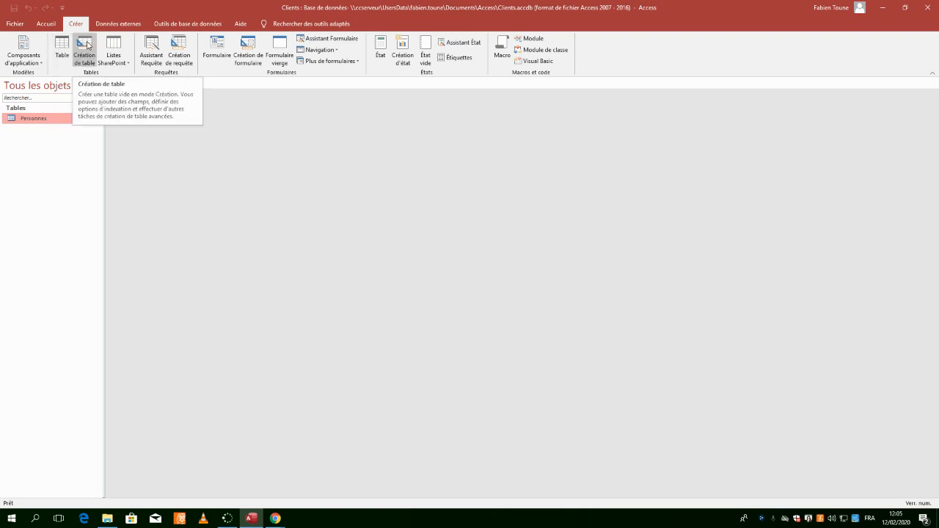
pyautogui.click(85, 49)
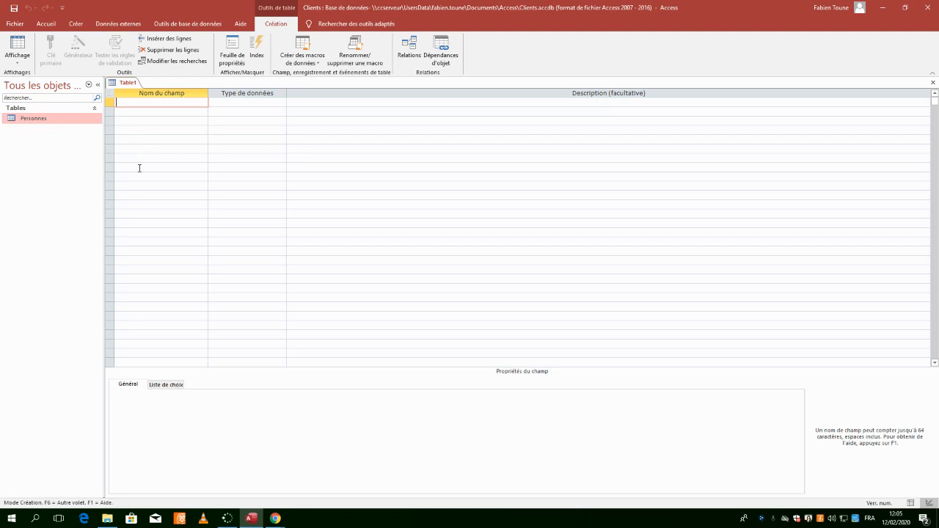
pyautogui.write('Espèce')
pyautogui.press('Tab')
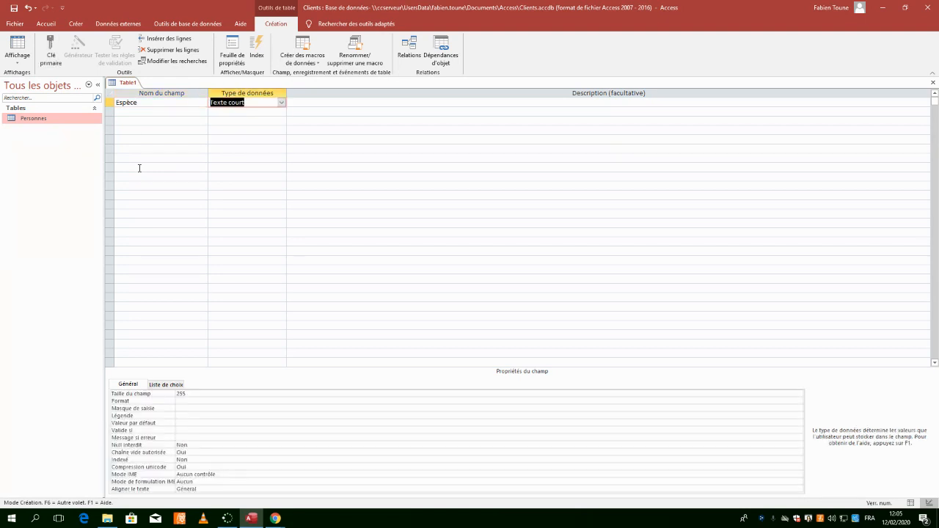
pyautogui.doubleClick(207, 393)
pyautogui.write('50')
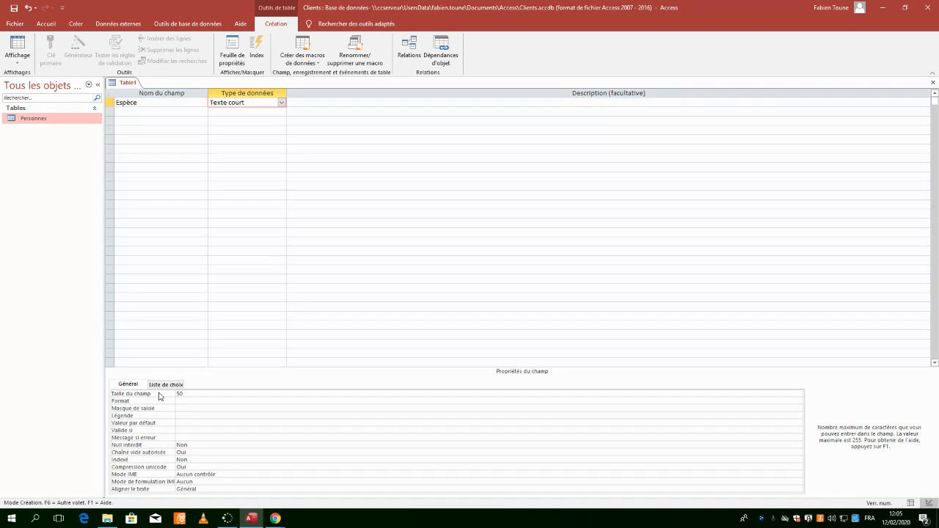
pyautogui.click(153, 113)
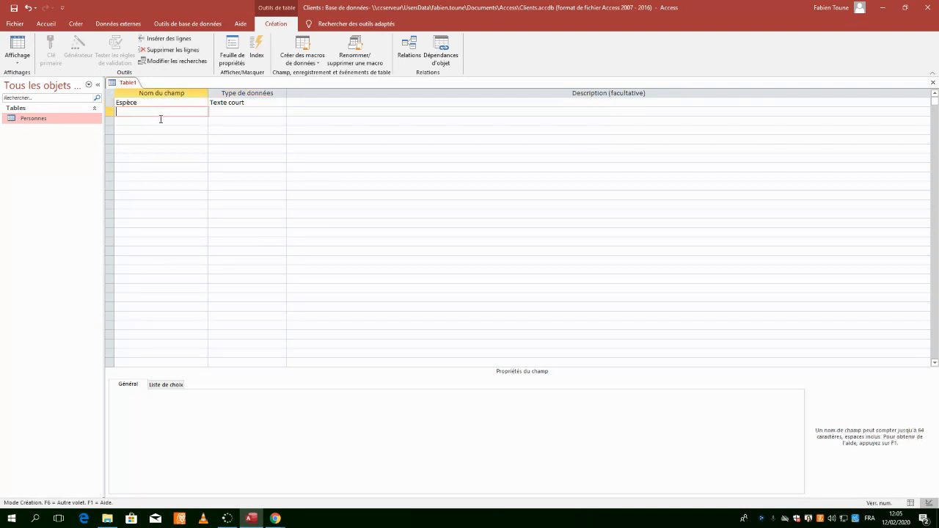
# - Start the Lookup Wizard for the Espèce field and choose to supply the list values manually
pyautogui.click(232, 106)
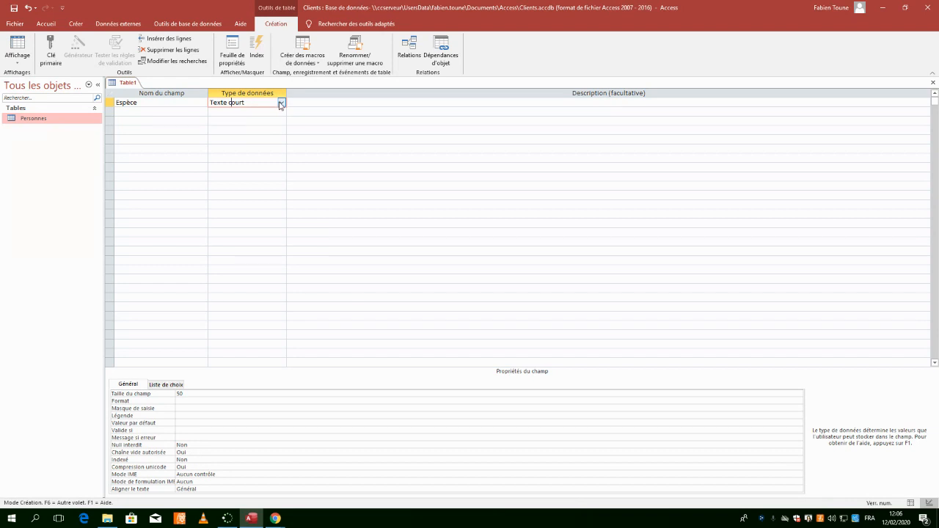
pyautogui.click(280, 103)
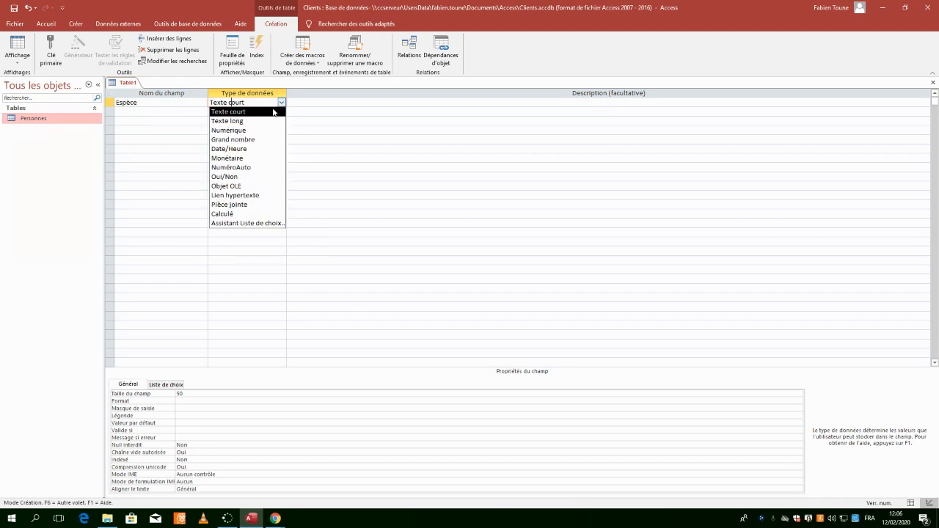
pyautogui.click(261, 223)
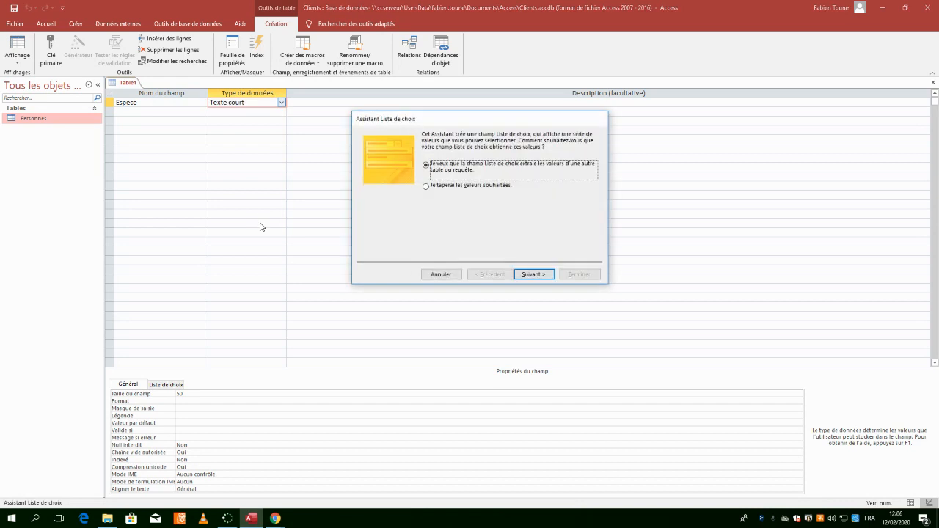
pyautogui.click(497, 189)
pyautogui.click(527, 274)
# - Enter Chien, Chat, Poisson, Hamster and Lapin as the Espèce lookup values in a single column
pyautogui.click(402, 202)
pyautogui.write('Chien')
pyautogui.press('Return')
pyautogui.write('Chit')
pyautogui.press('Return')
pyautogui.write('Foisson')
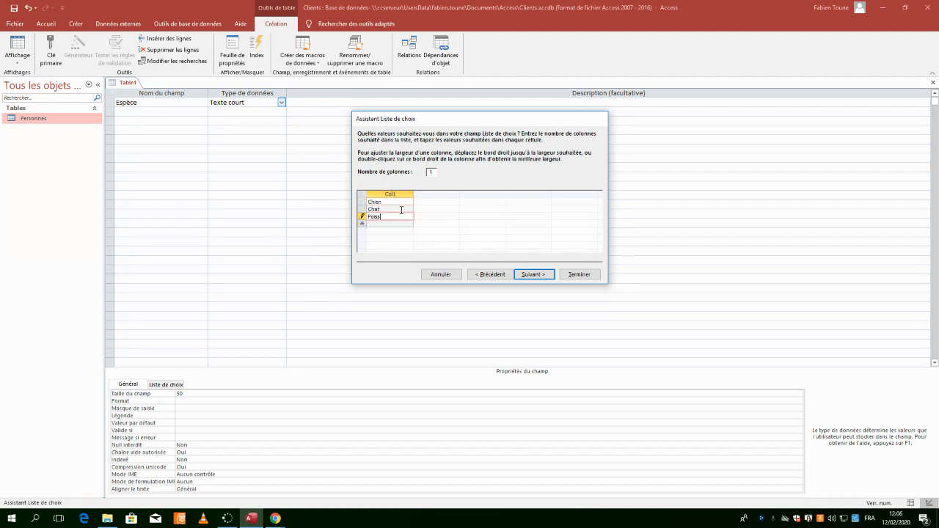
pyautogui.press('Return')
pyautogui.write('Hamster')
pyautogui.press('Return')
pyautogui.write('Lapin')
pyautogui.press('Return')
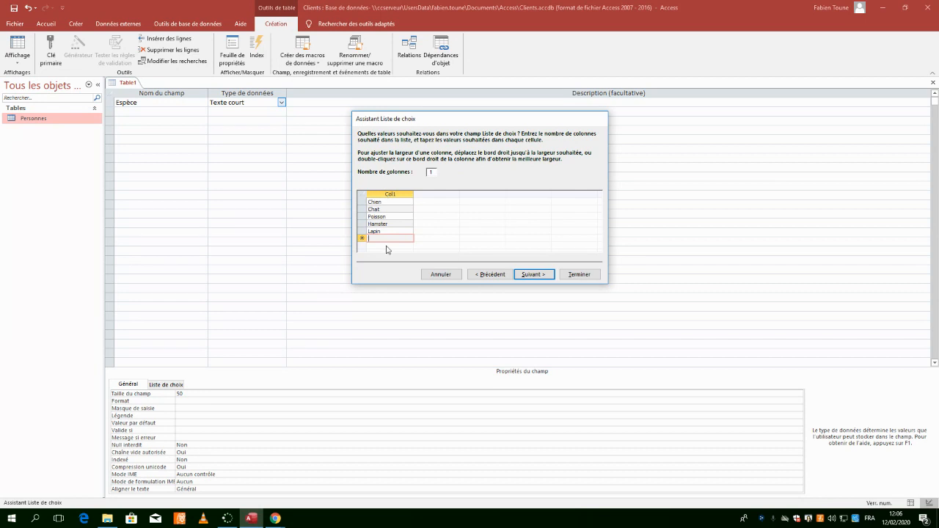
# - Limit the Espèce field's entries to the list and finish the Lookup Wizard
pyautogui.click(534, 274)
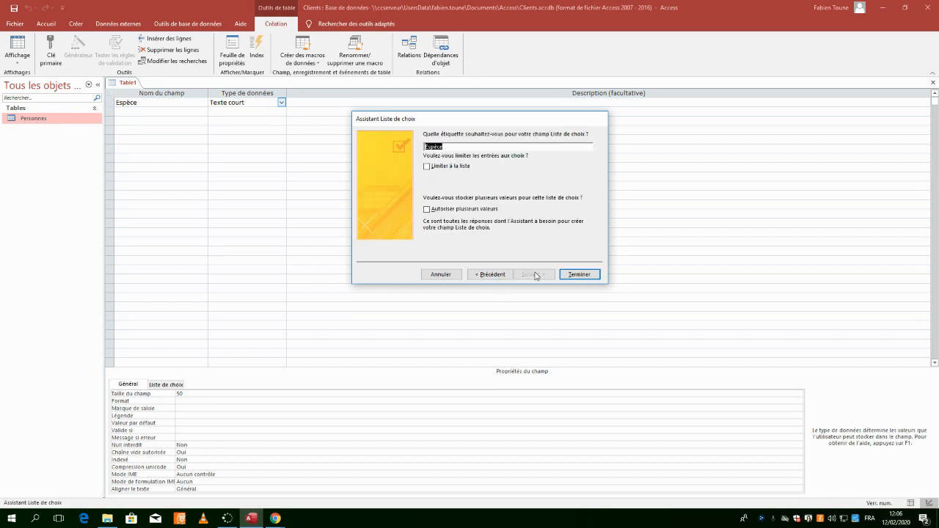
pyautogui.click(431, 168)
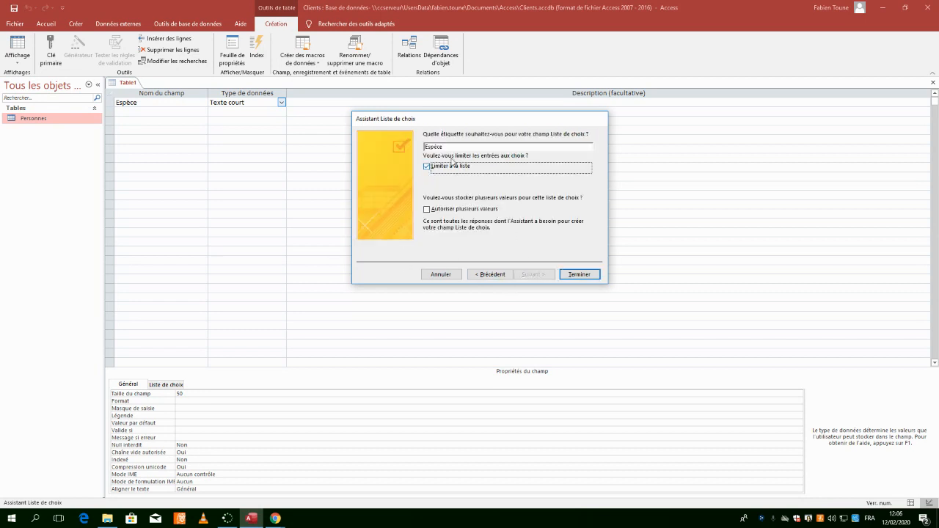
pyautogui.click(579, 275)
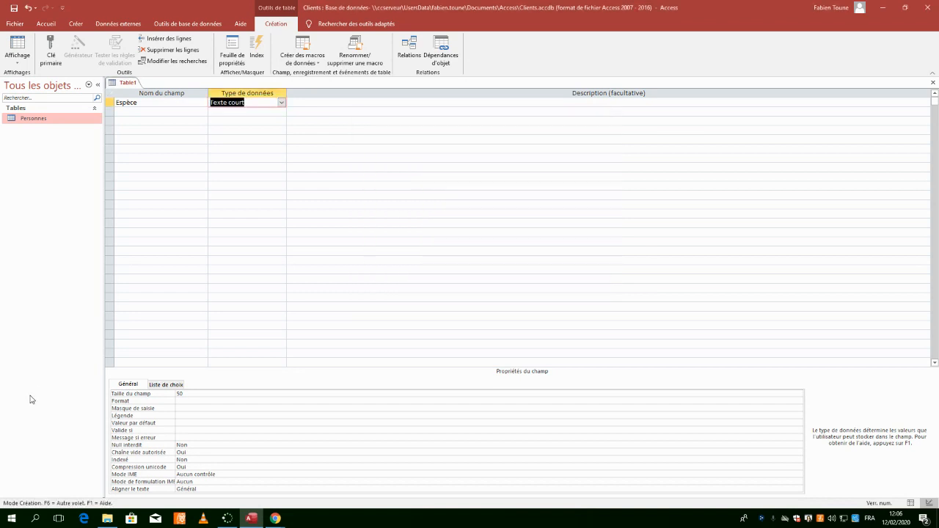
# - Add a short text field named Race below Espèce and set its field size to 50
pyautogui.click(123, 113)
pyautogui.write('Race')
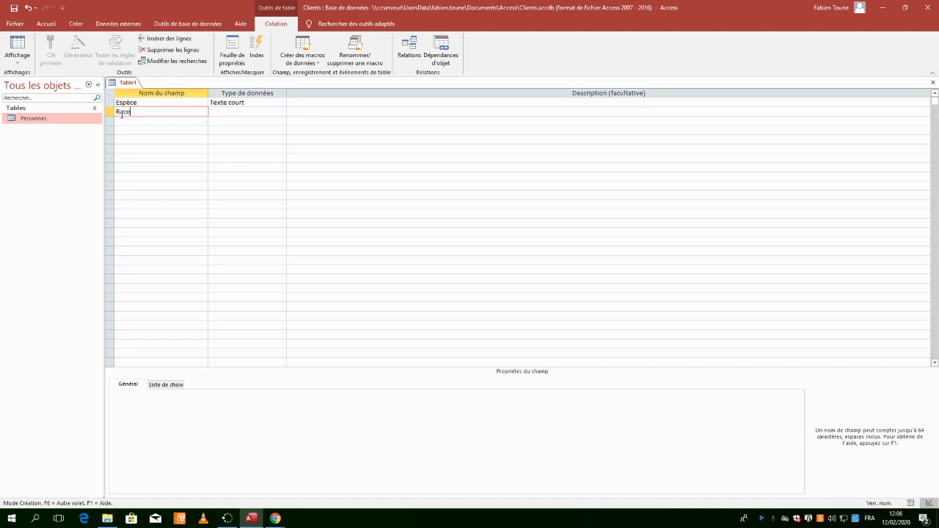
pyautogui.press('Tab')
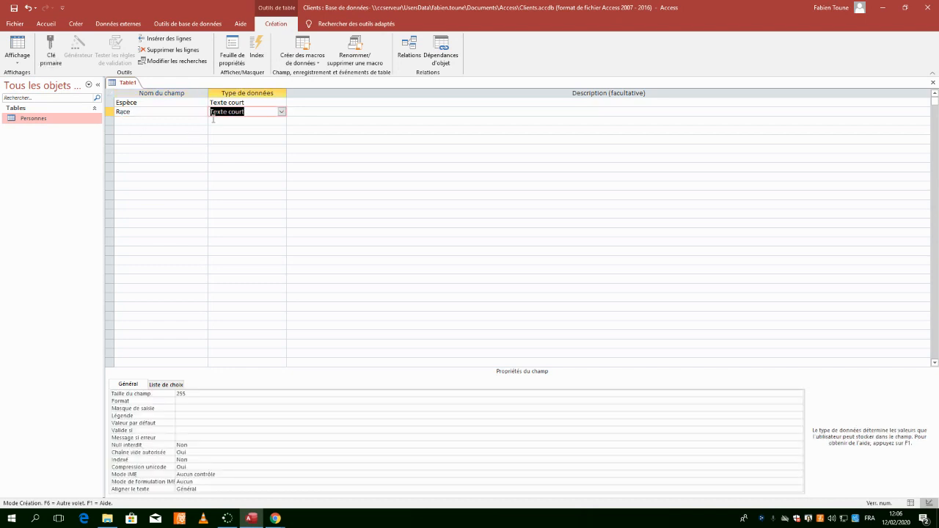
pyautogui.click(133, 397)
pyautogui.write('50')
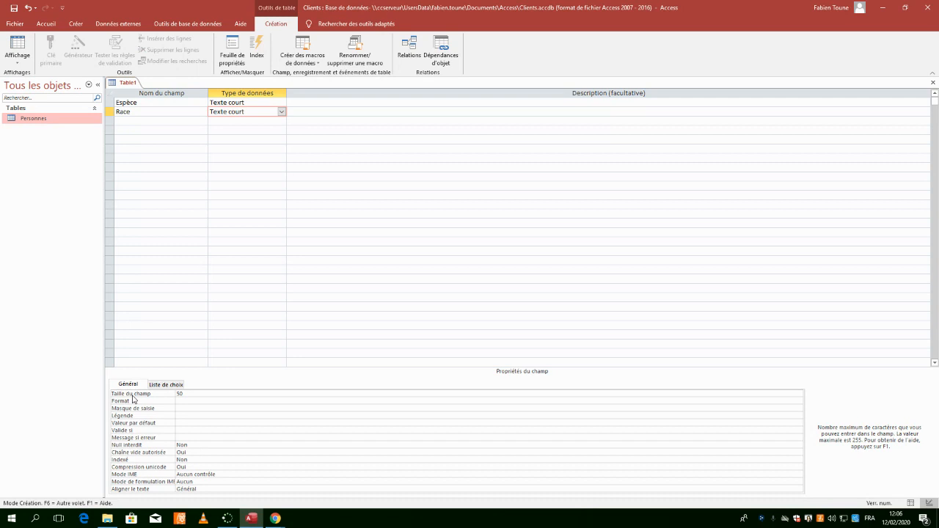
pyautogui.press('Return')
pyautogui.click(282, 112)
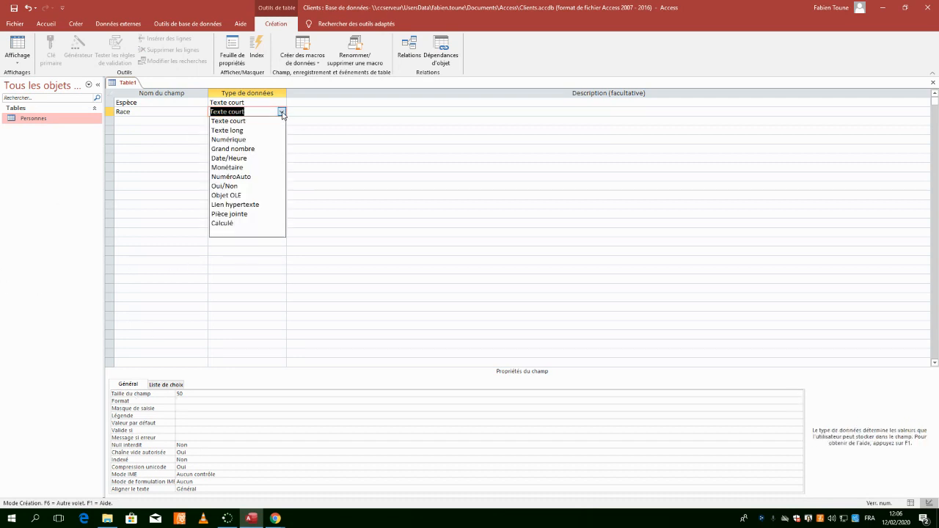
pyautogui.click(177, 112)
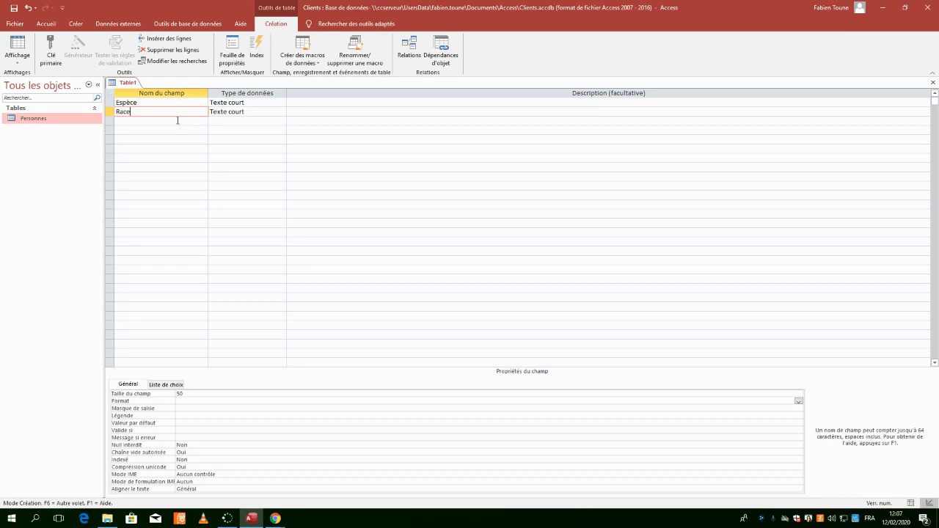
# - Add a field named Pedigree below Race with the Oui/Non data type
pyautogui.click(178, 120)
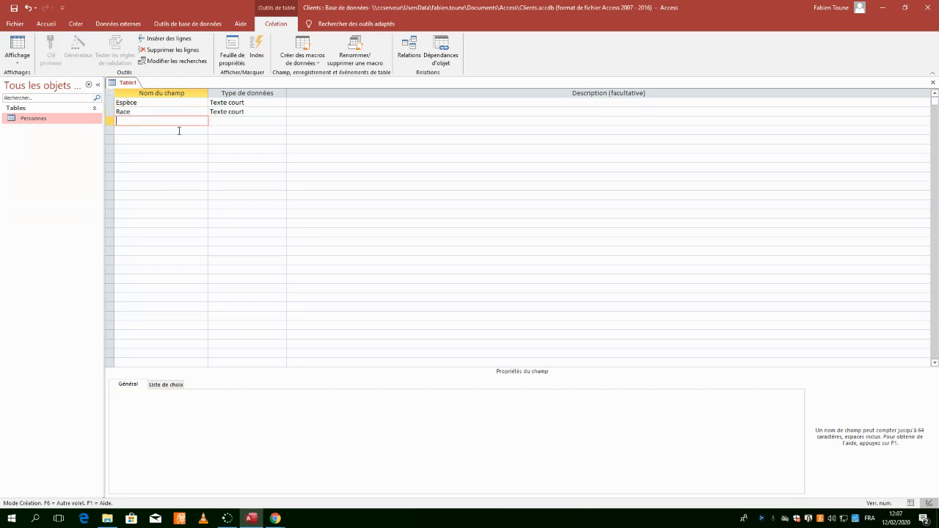
pyautogui.write('Pedigree')
pyautogui.click(256, 121)
pyautogui.click(282, 121)
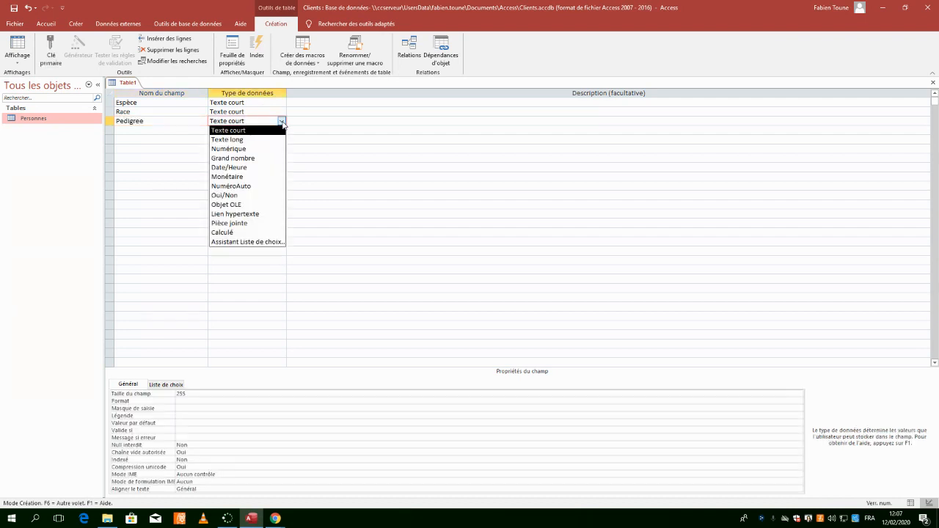
pyautogui.click(225, 195)
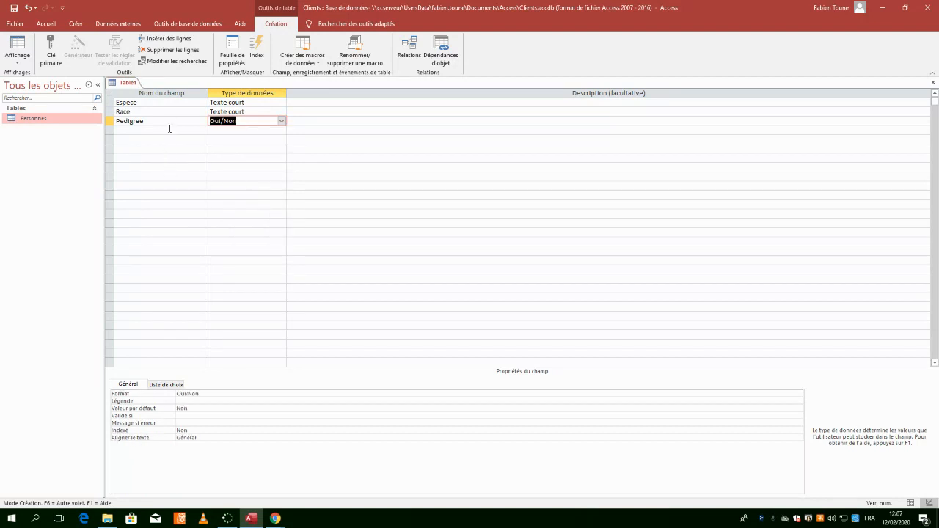
# - Add a field named Pucé below Pedigree with the Oui/Non data type
pyautogui.click(169, 130)
pyautogui.write('Pucé')
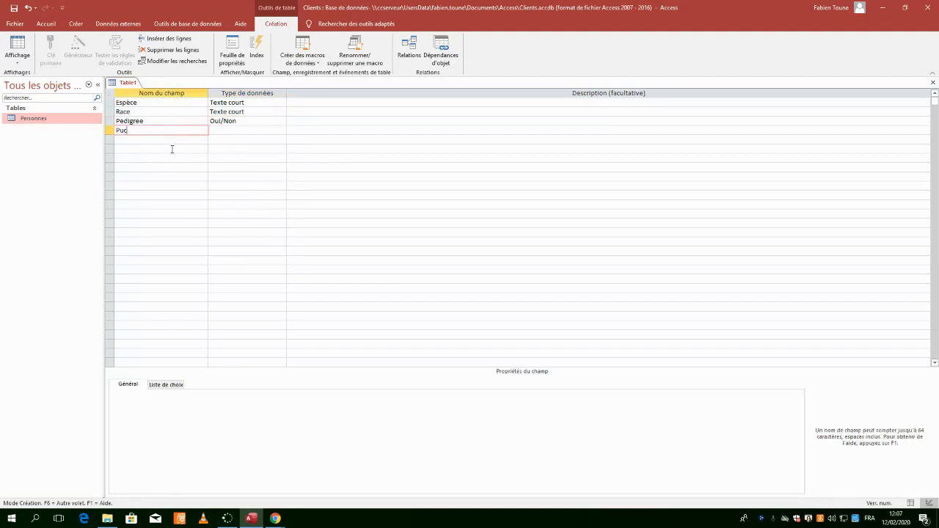
pyautogui.press('Tab')
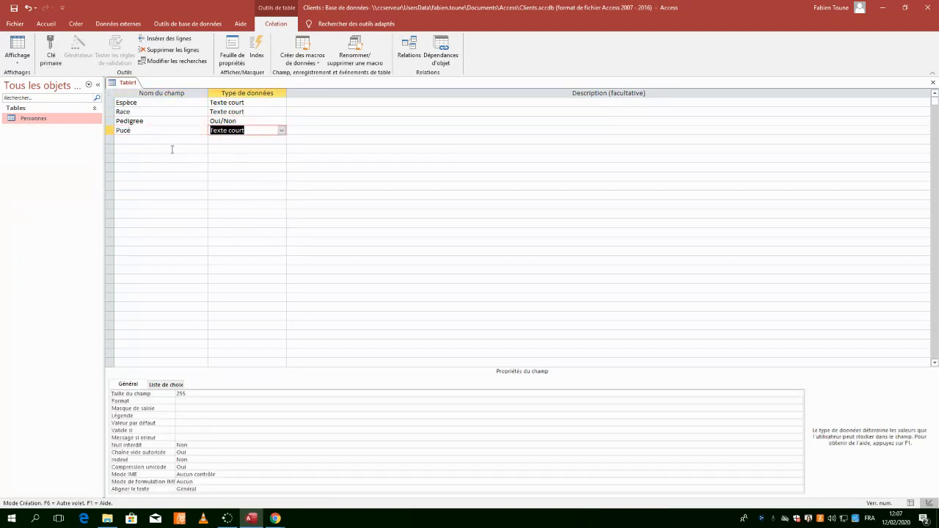
pyautogui.click(282, 130)
pyautogui.click(229, 196)
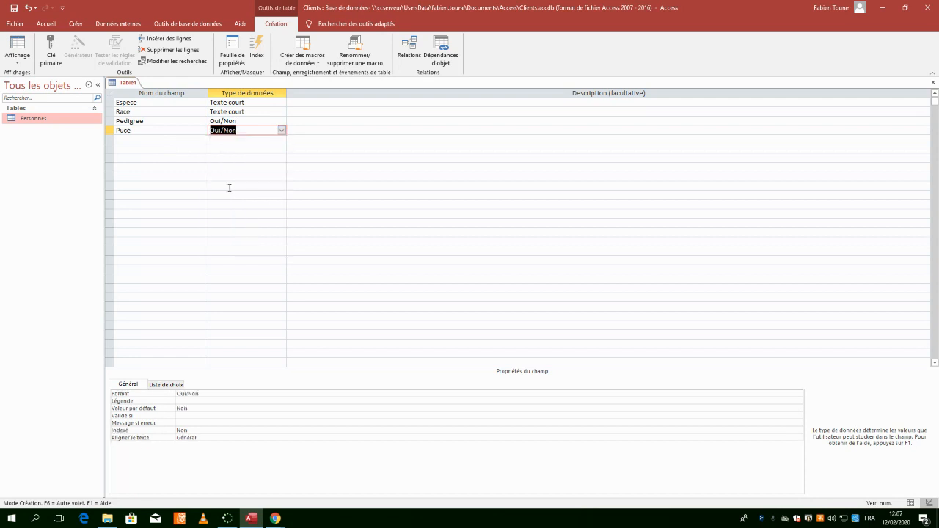
# - Add a short text field named Sexe below Pucé and set its field size to 1
pyautogui.click(182, 140)
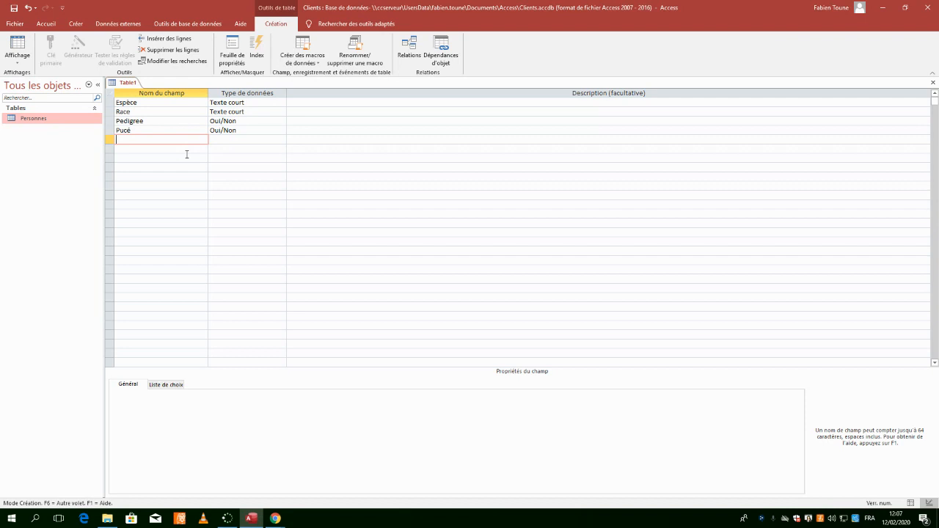
pyautogui.write('N')
pyautogui.press('BackSpace')
pyautogui.write('Sexe')
pyautogui.press('Tab')
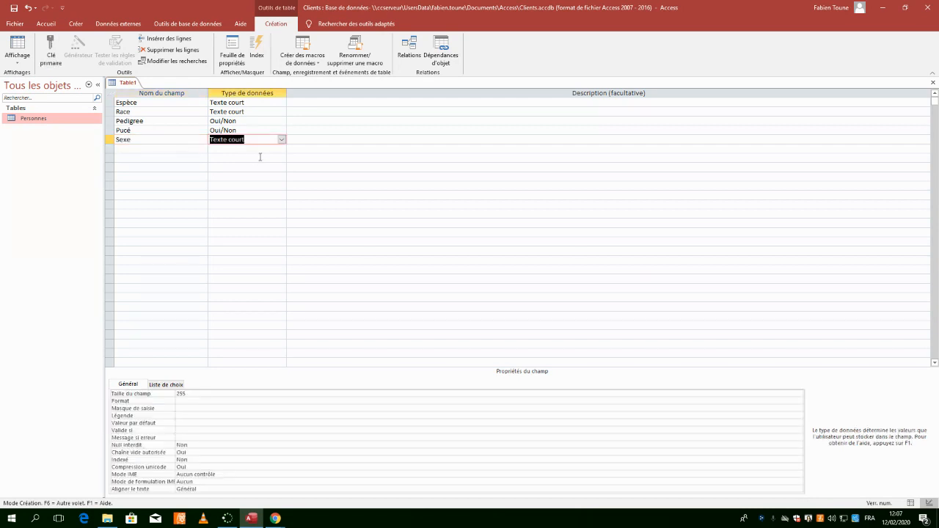
pyautogui.moveTo(190, 394); pyautogui.dragTo(168, 391)
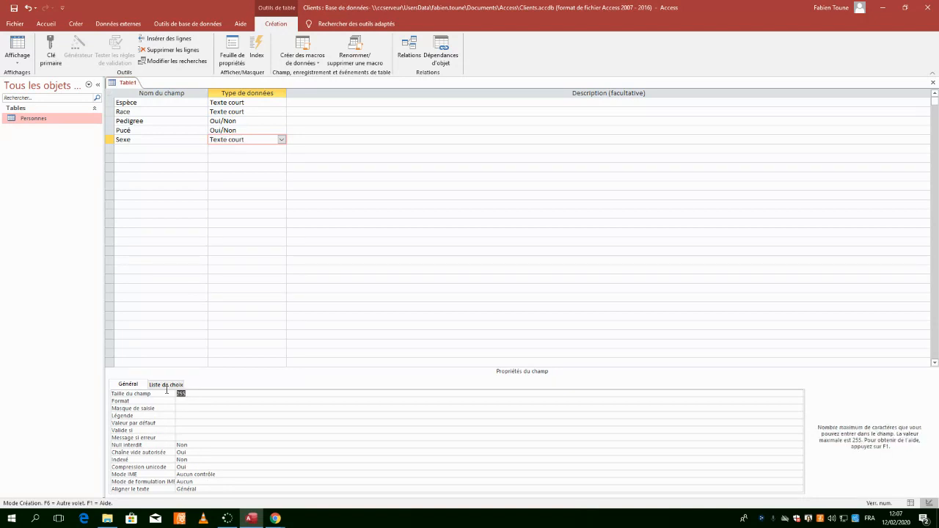
pyautogui.write('1')
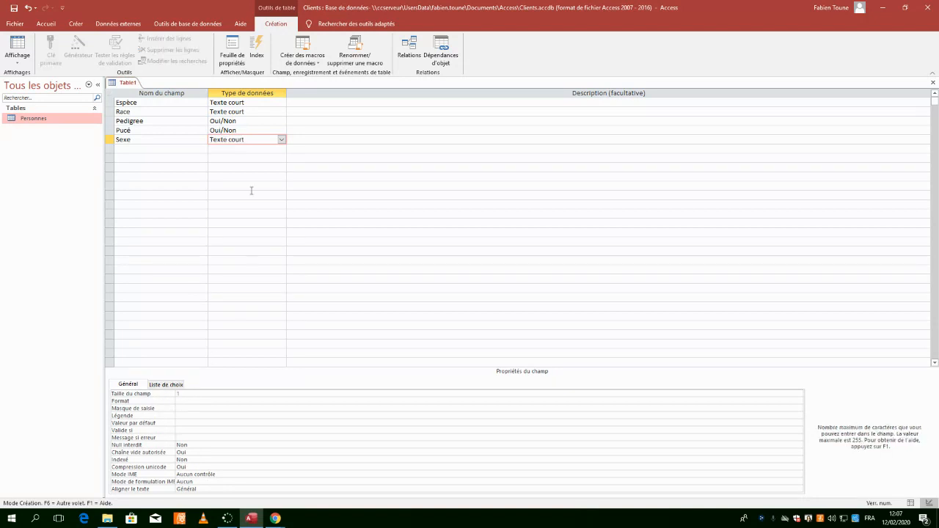
# - Start the Lookup Wizard for the Sexe field with manually supplied values and continue to the value entry page
pyautogui.click(281, 140)
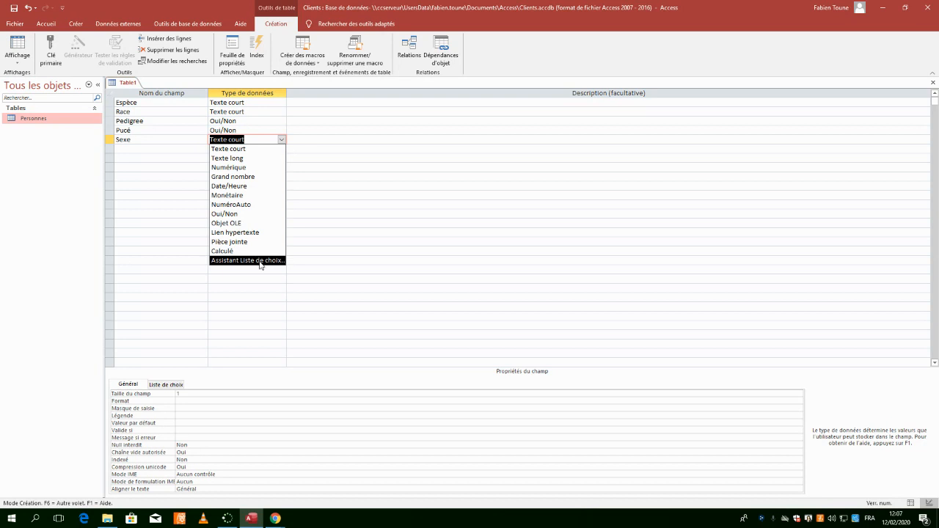
pyautogui.click(261, 264)
pyautogui.click(431, 185)
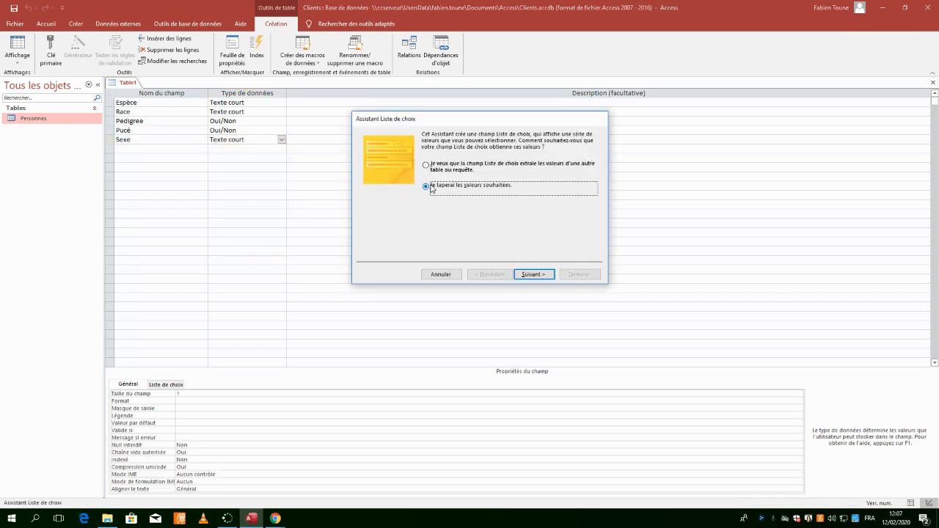
pyautogui.click(533, 275)
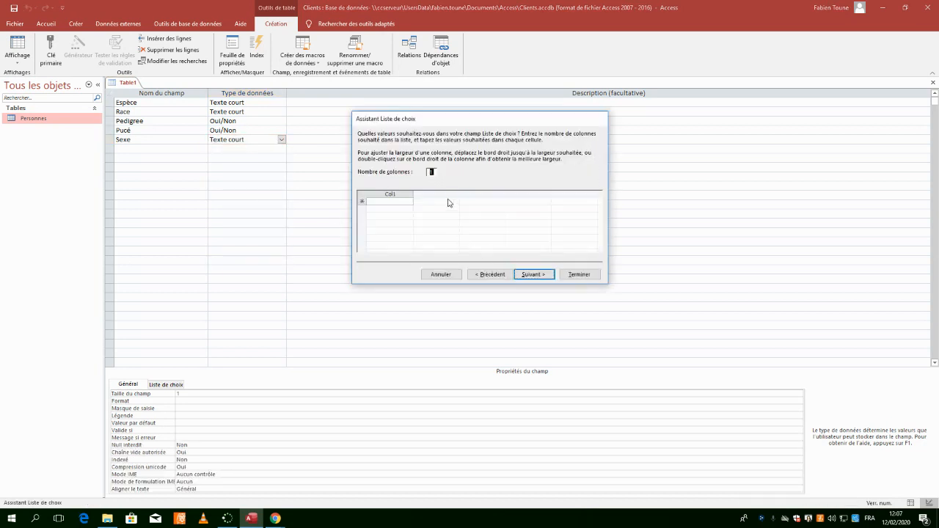
# - Enter M, F and I as the values in the first column of the Sexe lookup list
pyautogui.click(406, 202)
pyautogui.write('M')
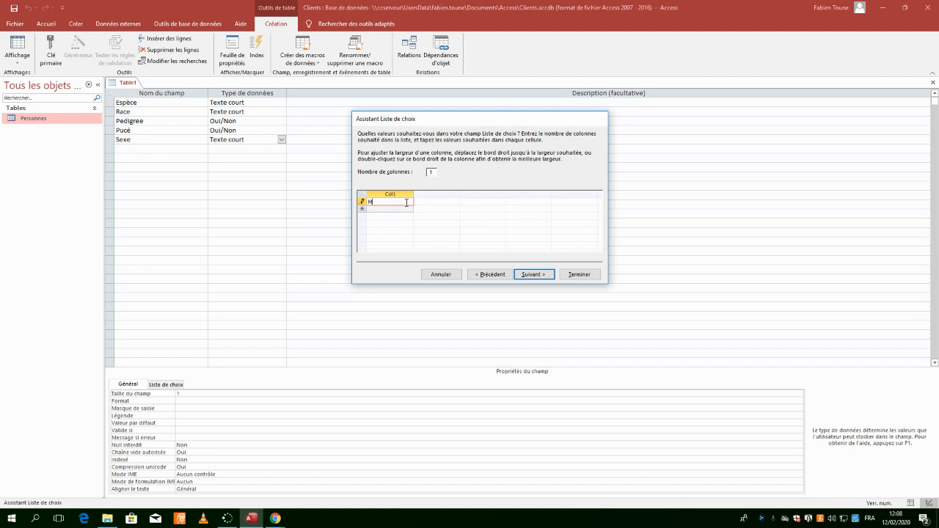
pyautogui.press('Return')
pyautogui.write('F')
pyautogui.press('Return')
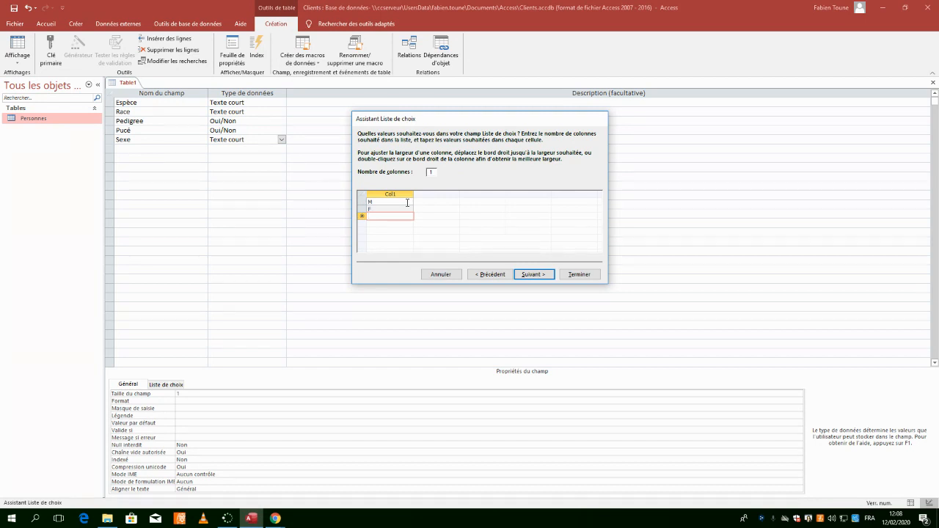
pyautogui.write('I')
# - Set the Sexe lookup list to 2 columns and enter Mâle, Femelle and Inconnu in the second column beside M, F and I
pyautogui.click(432, 172)
pyautogui.write('2')
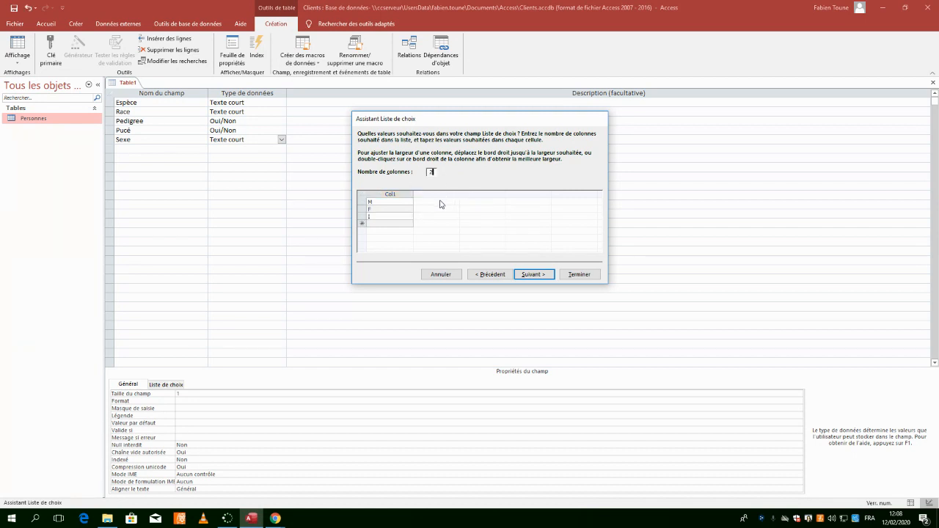
pyautogui.click(438, 203)
pyautogui.write('Mâle')
pyautogui.press('Down')
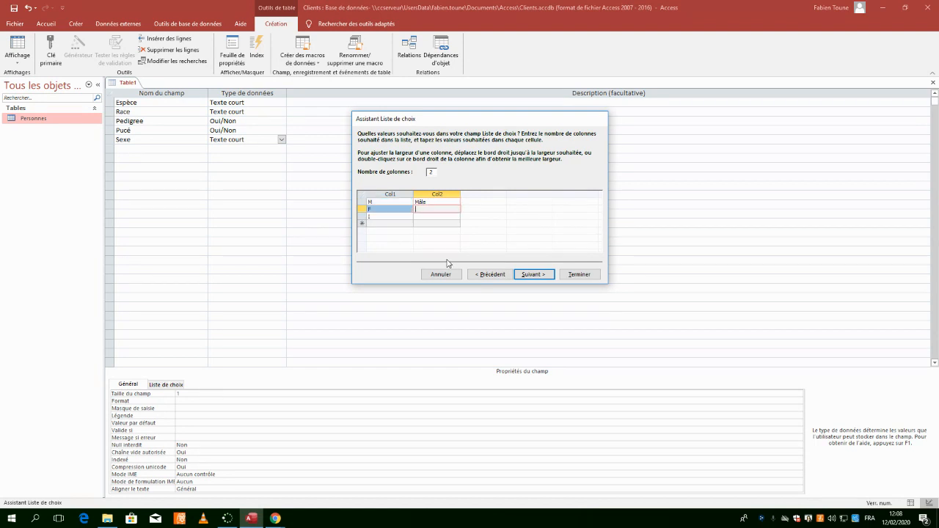
pyautogui.write('Femelle')
pyautogui.press('Down')
pyautogui.write('I')
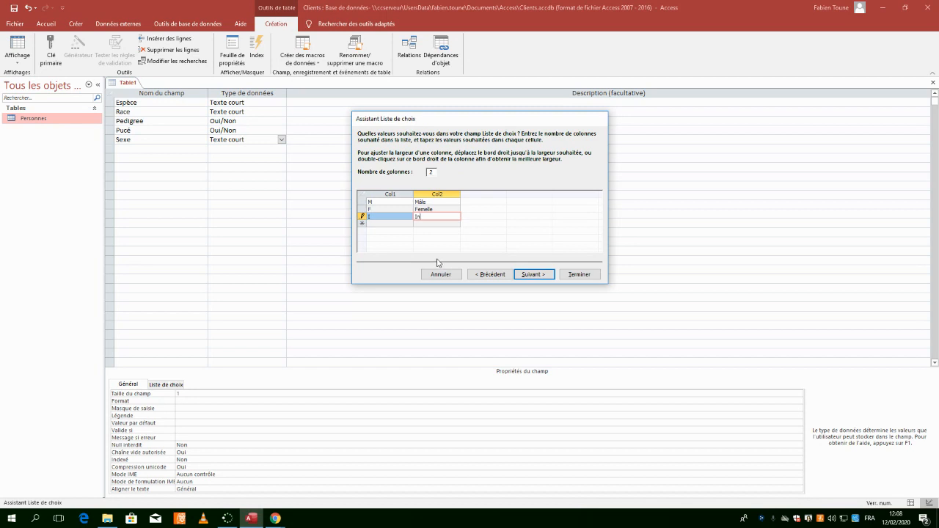
pyautogui.write('nconnu')
pyautogui.press('Tab')
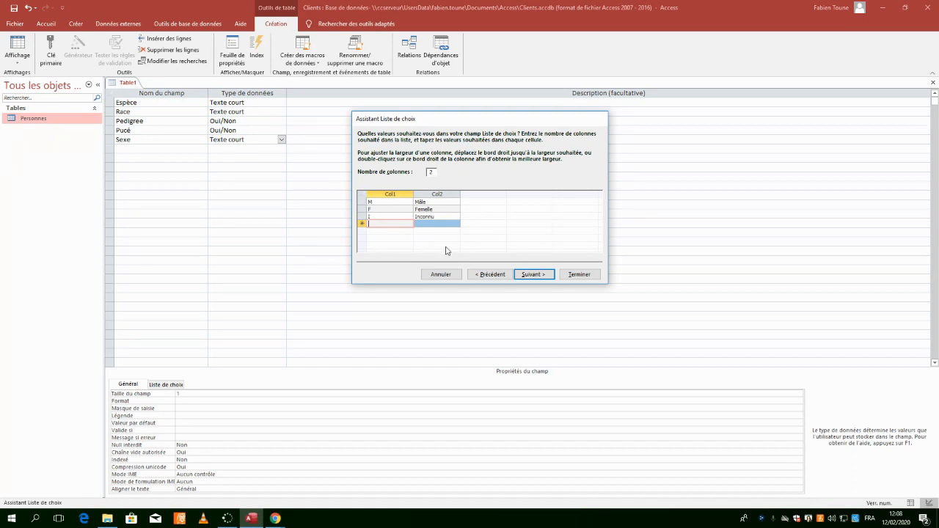
# - Store the Col1 value for the Sexe lookup, limit entries to the list and finish the wizard
pyautogui.click(526, 276)
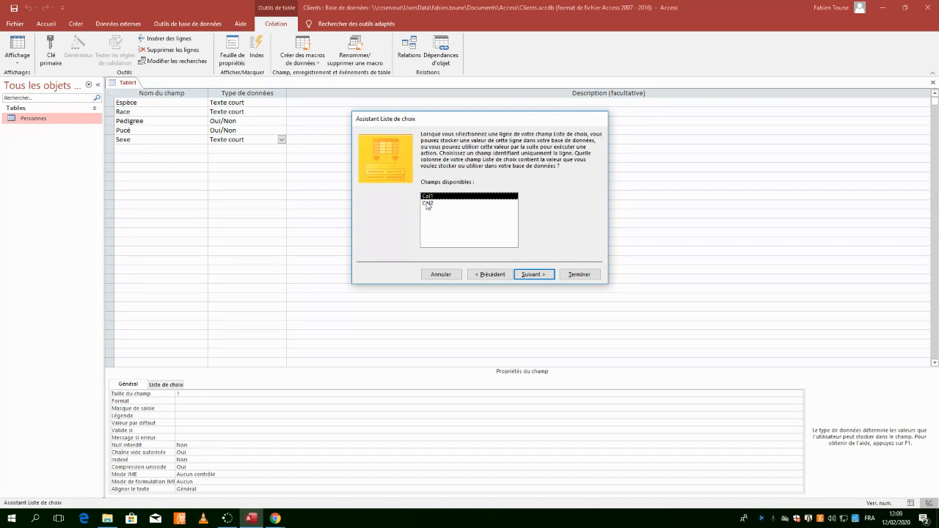
pyautogui.click(531, 279)
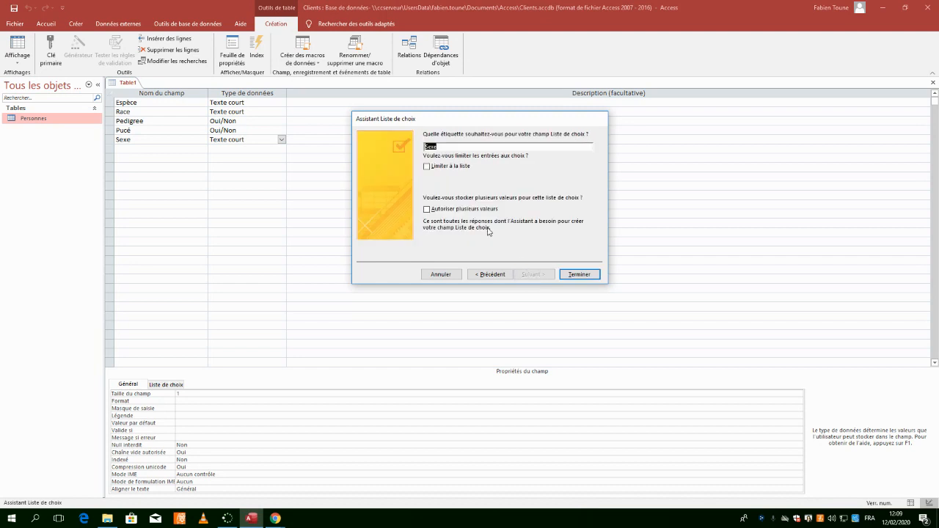
pyautogui.click(431, 170)
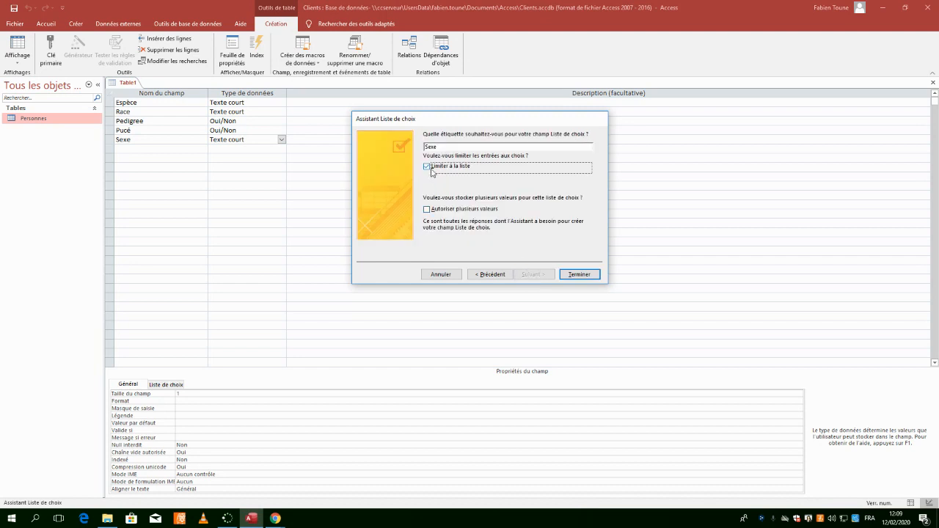
pyautogui.click(571, 274)
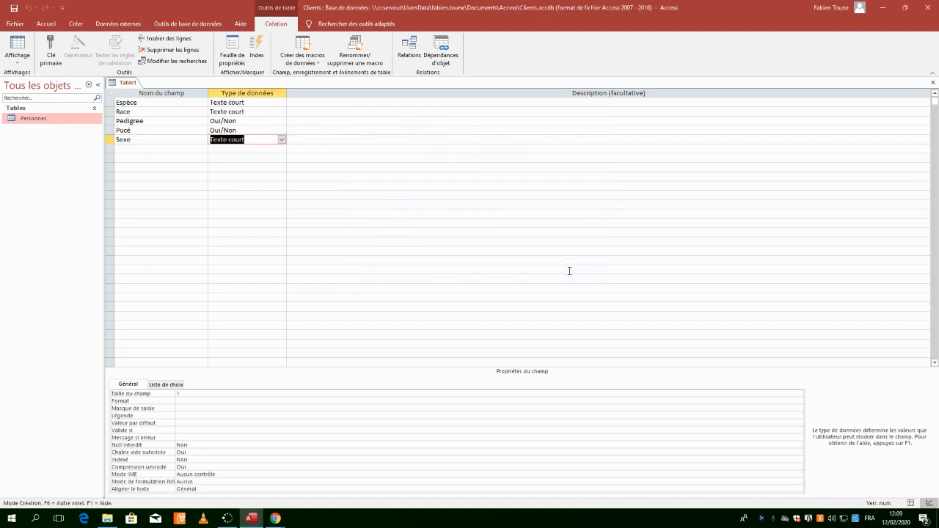
# - Add a short text field named Nom below Sexe and set its field size to 50
pyautogui.click(164, 149)
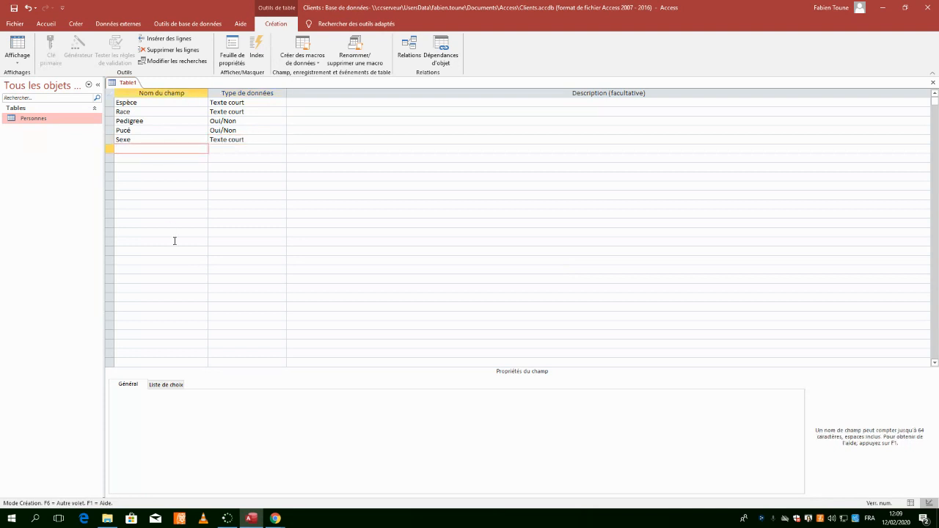
pyautogui.write('Nom')
pyautogui.press('Tab')
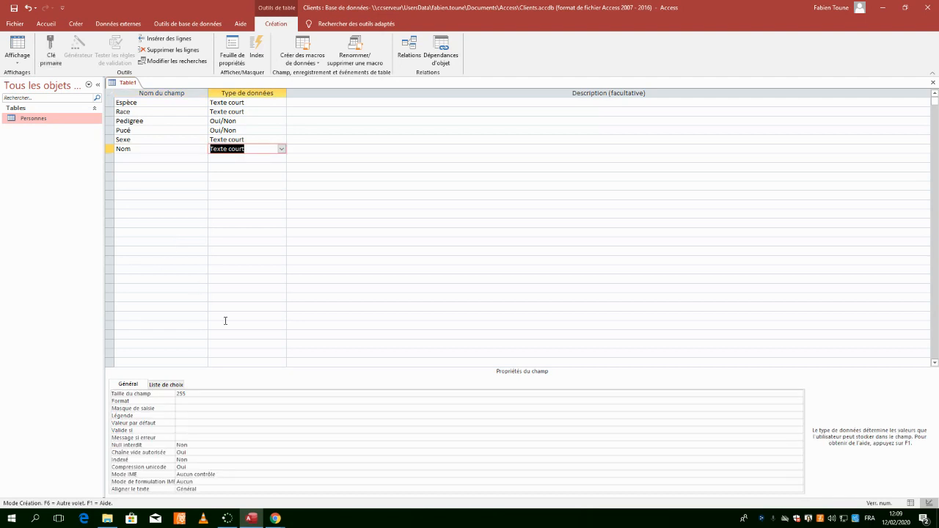
pyautogui.click(182, 393)
pyautogui.write('50')
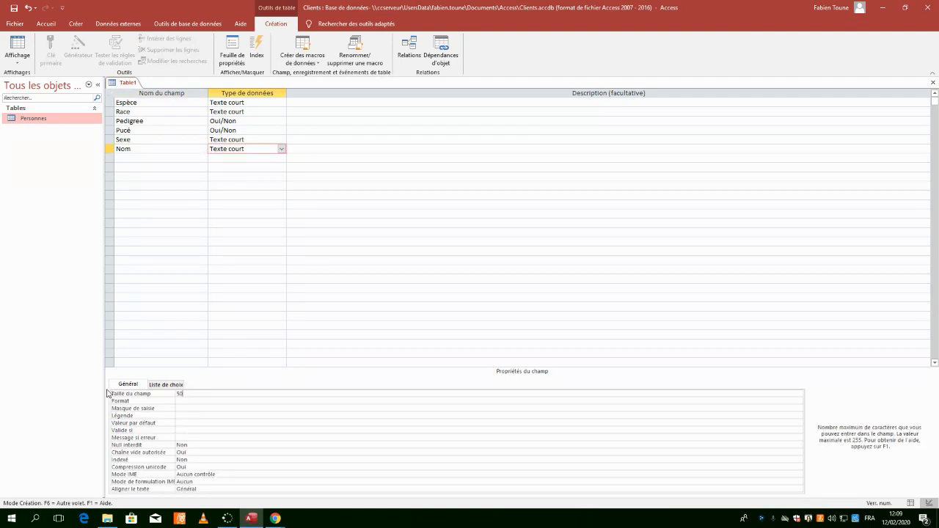
pyautogui.press('Return')
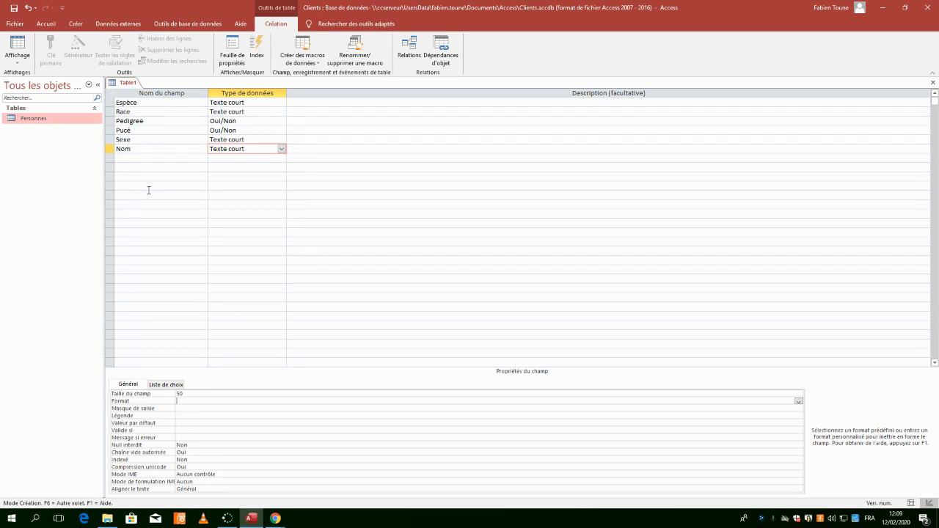
# - Add a field named Date de naissance below Nom with the Date/Heure data type
pyautogui.click(155, 157)
pyautogui.write('D')
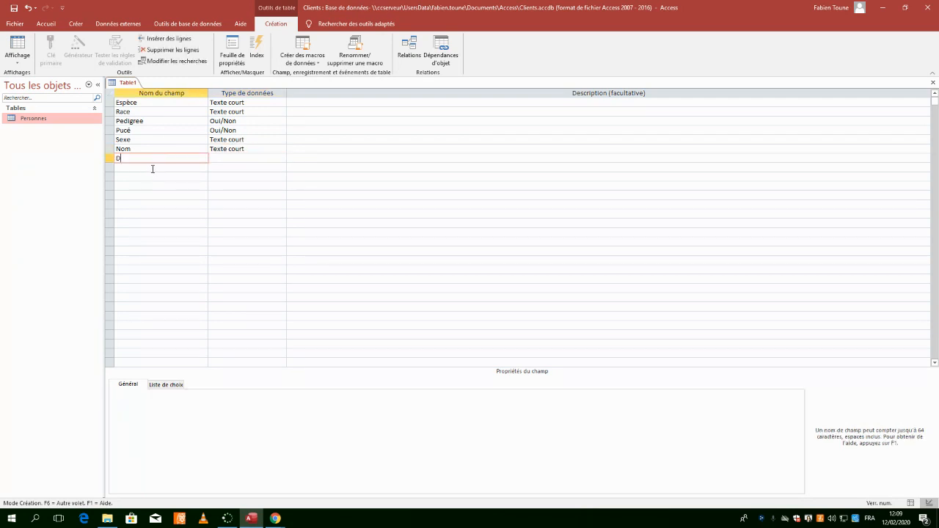
pyautogui.write('ate de naissance')
pyautogui.press('Tab')
pyautogui.click(281, 159)
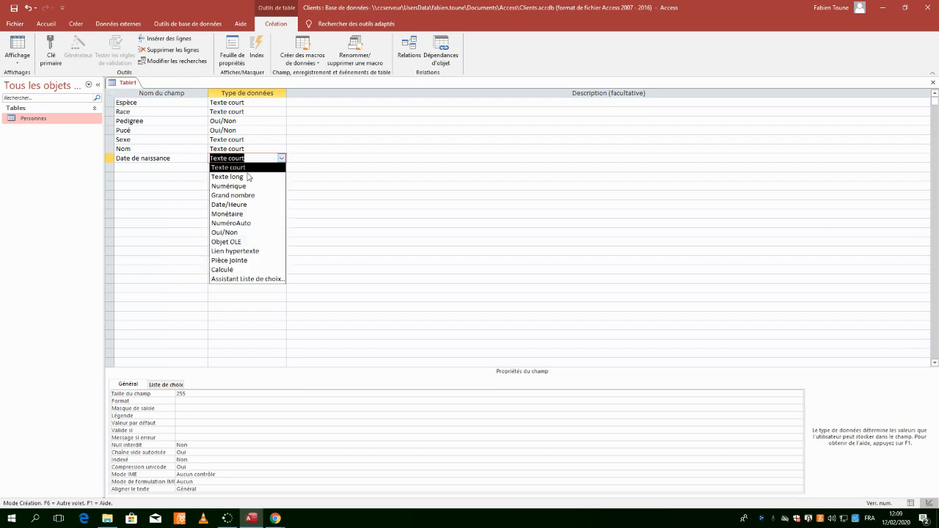
pyautogui.click(237, 204)
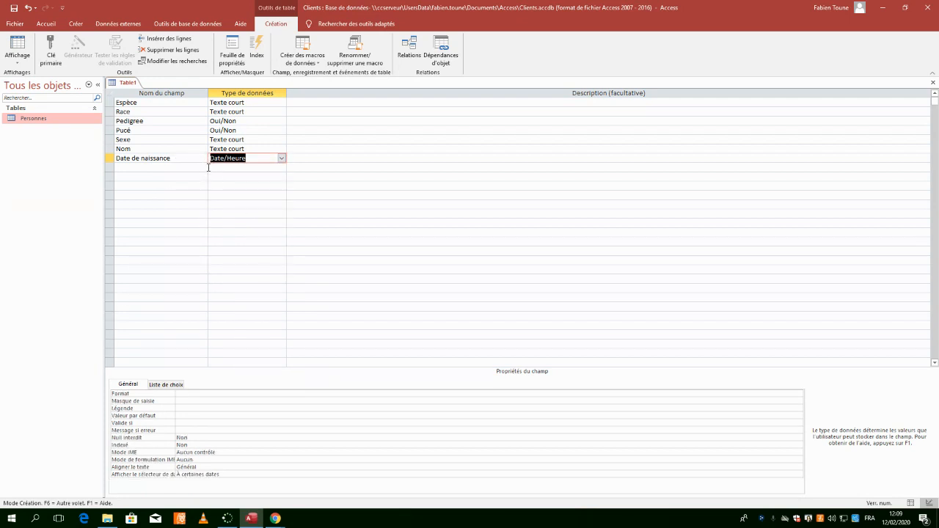
# - Move the Nom field to the start of the field list, above Espèce
pyautogui.click(249, 148)
pyautogui.click(250, 149)
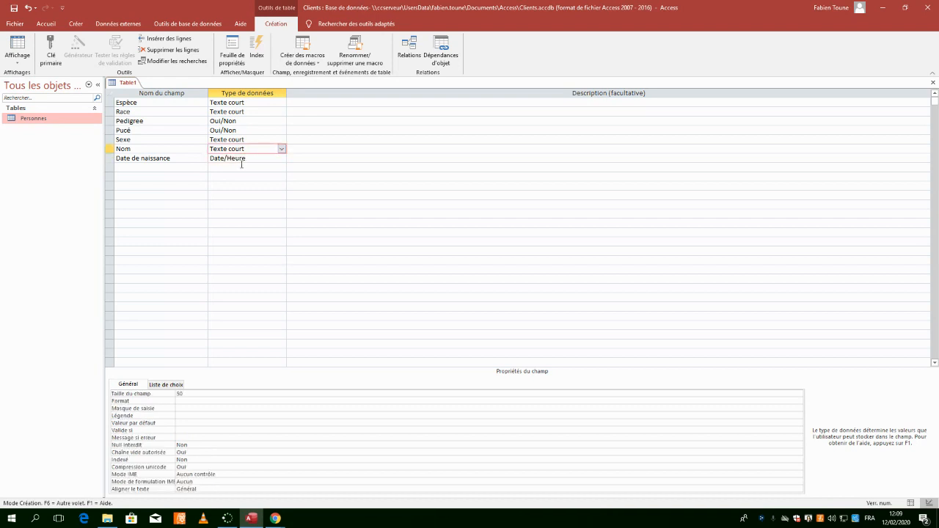
pyautogui.click(186, 161)
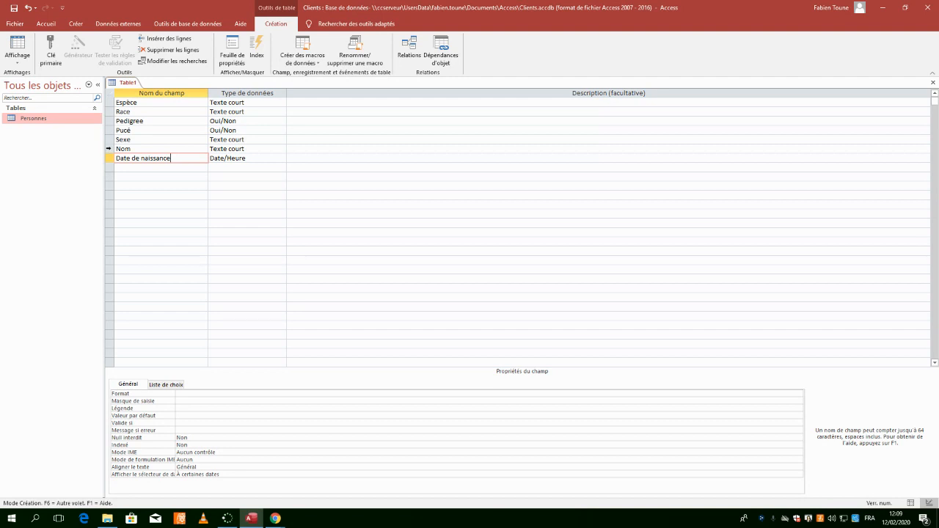
pyautogui.click(108, 148)
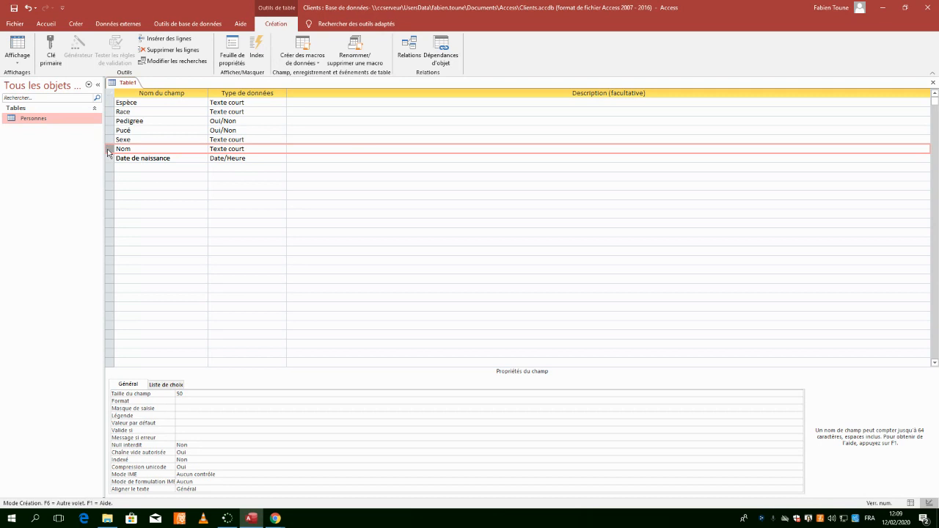
pyautogui.moveTo(110, 149); pyautogui.dragTo(110, 104)
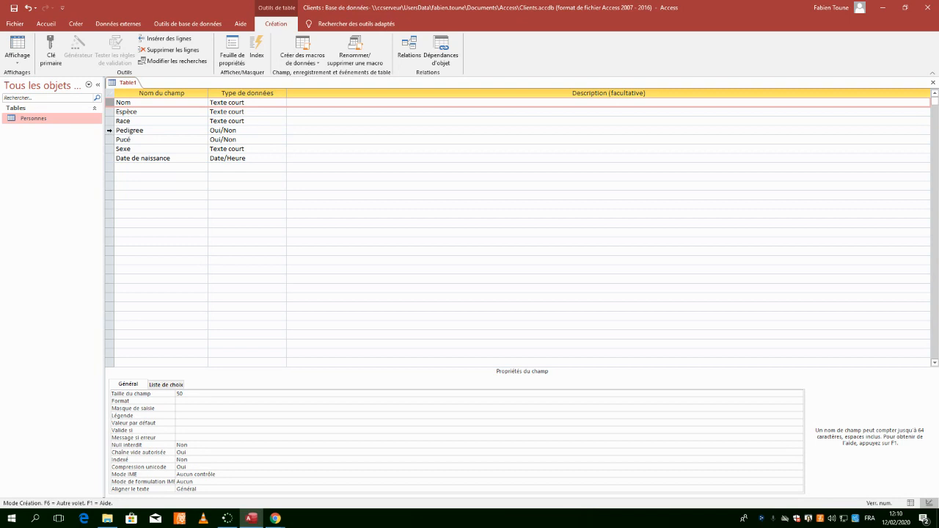
# - Insert a row above Pedigree and add a short text field named Couleur in it
pyautogui.click(110, 130)
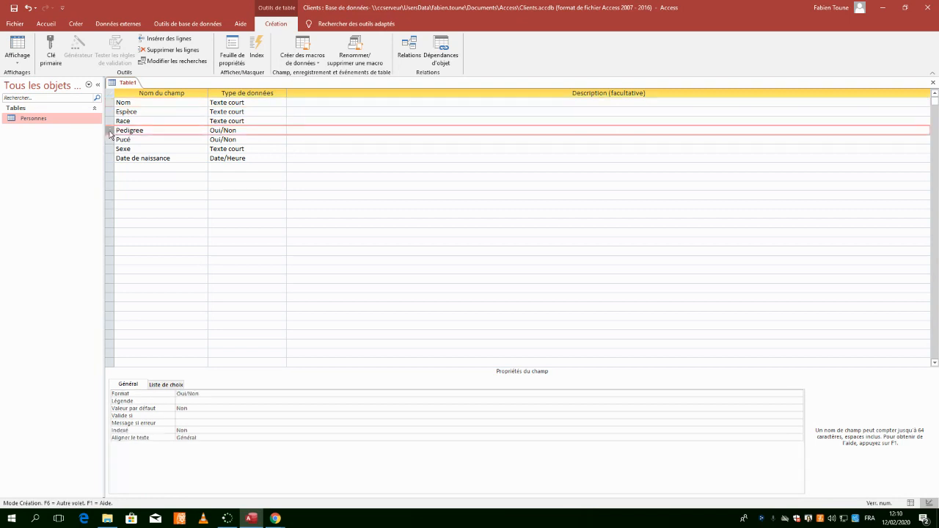
pyautogui.click(168, 41)
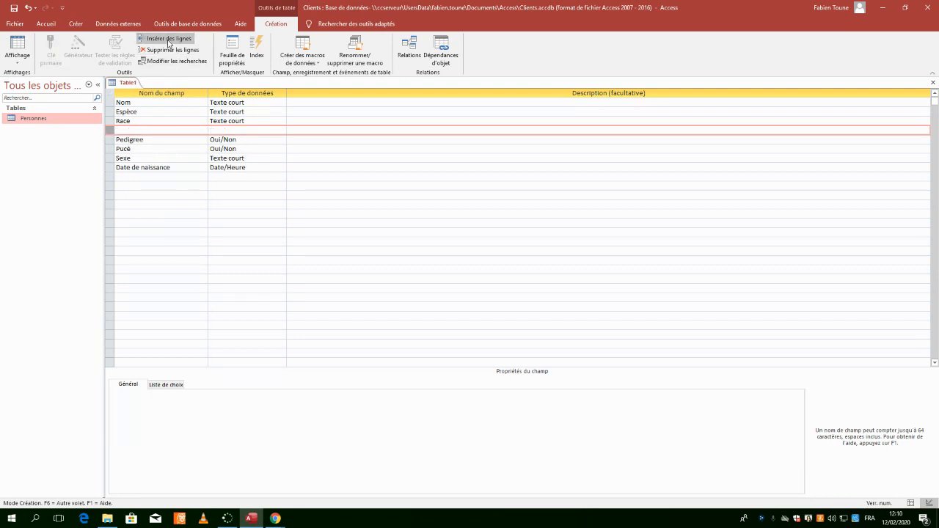
pyautogui.click(154, 131)
pyautogui.write('Couleur')
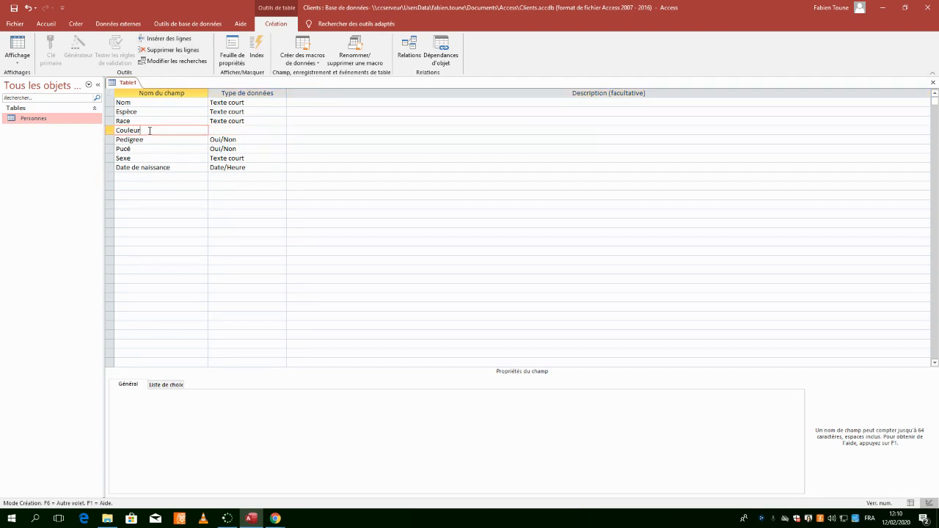
pyautogui.press('Tab')
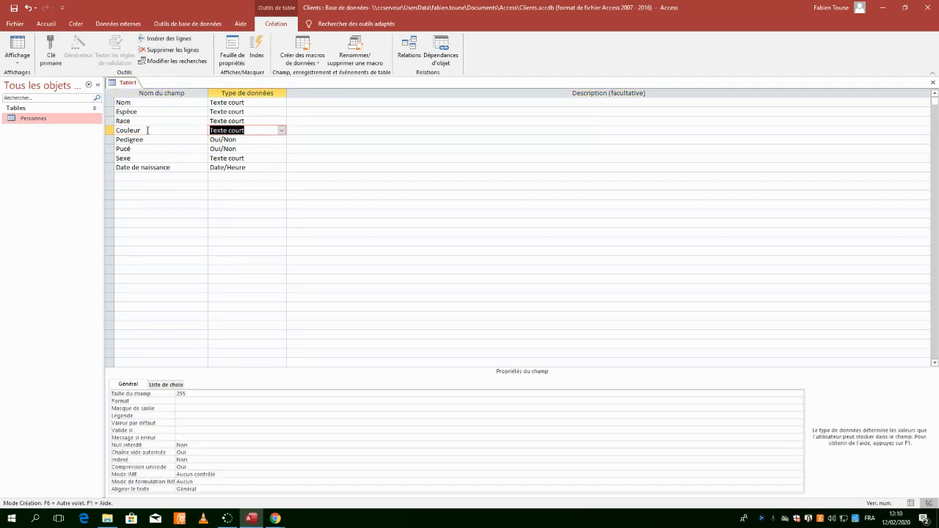
pyautogui.click(183, 397)
pyautogui.write('20')
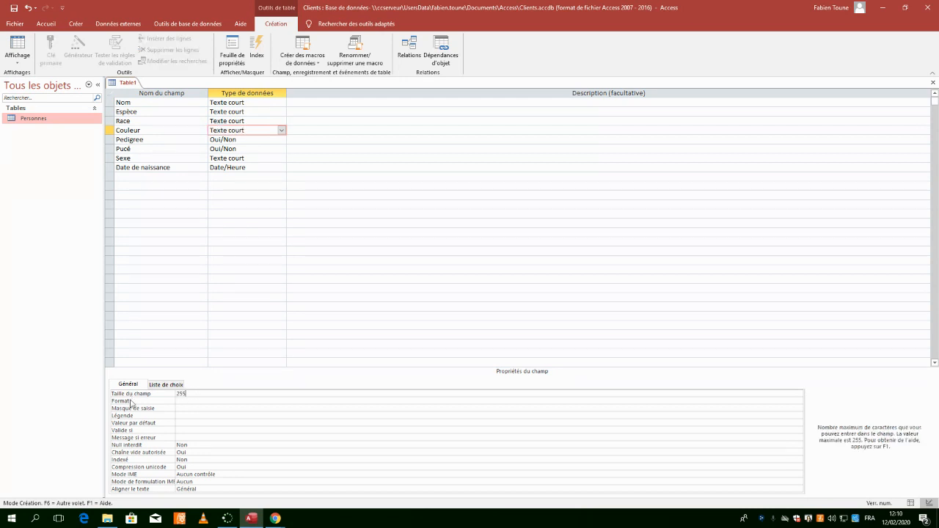
pyautogui.click(147, 401)
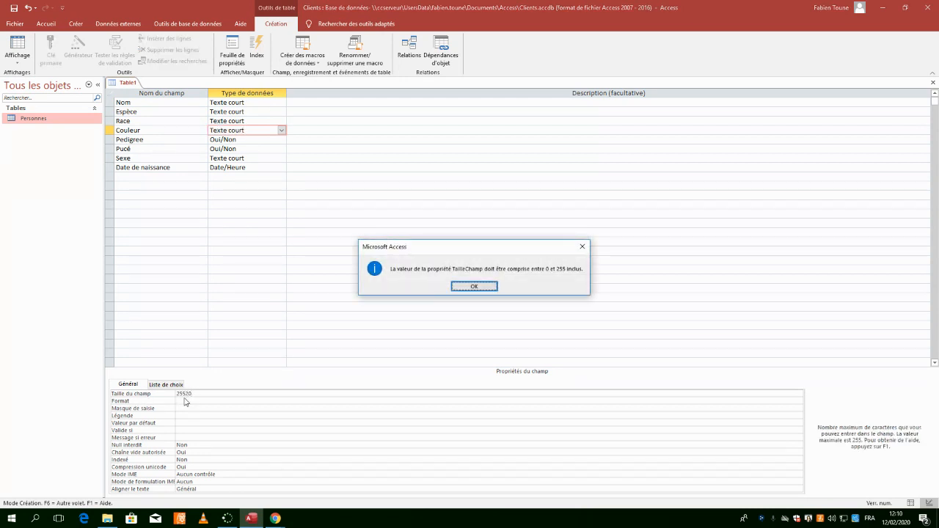
pyautogui.click(472, 286)
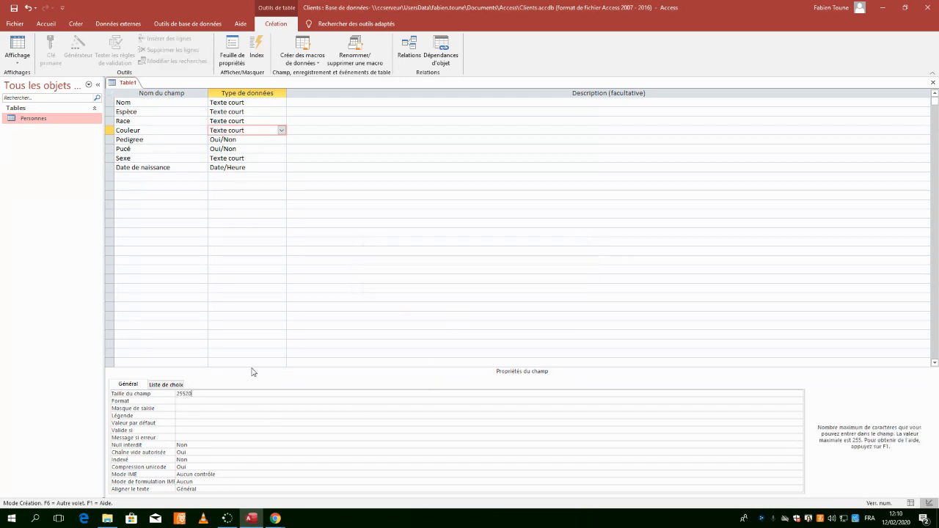
# - Set the field size of the Couleur field to 20
pyautogui.click(144, 394)
pyautogui.write('220')
pyautogui.press('BackSpace')
pyautogui.press('BackSpace')
pyautogui.write('0')
pyautogui.press('Return')
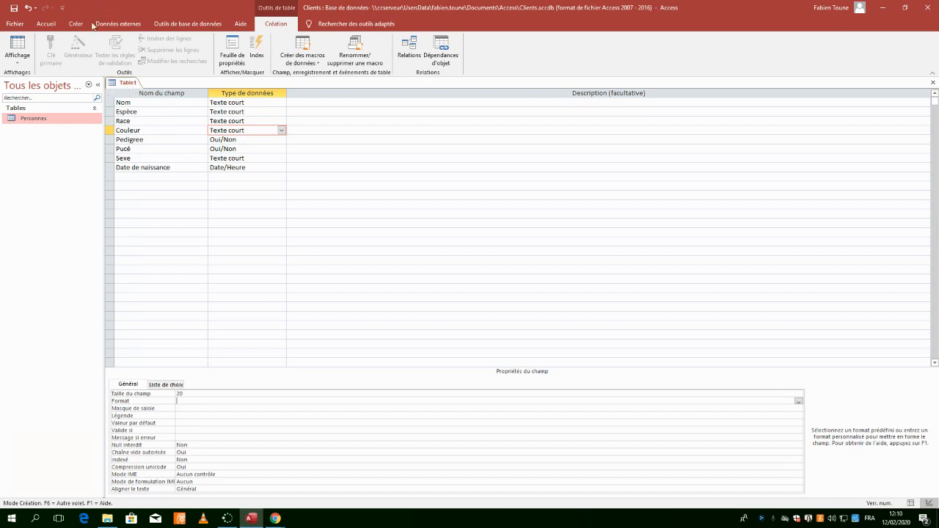
# - Save the table as Animaux and decline creating a primary key
pyautogui.click(14, 10)
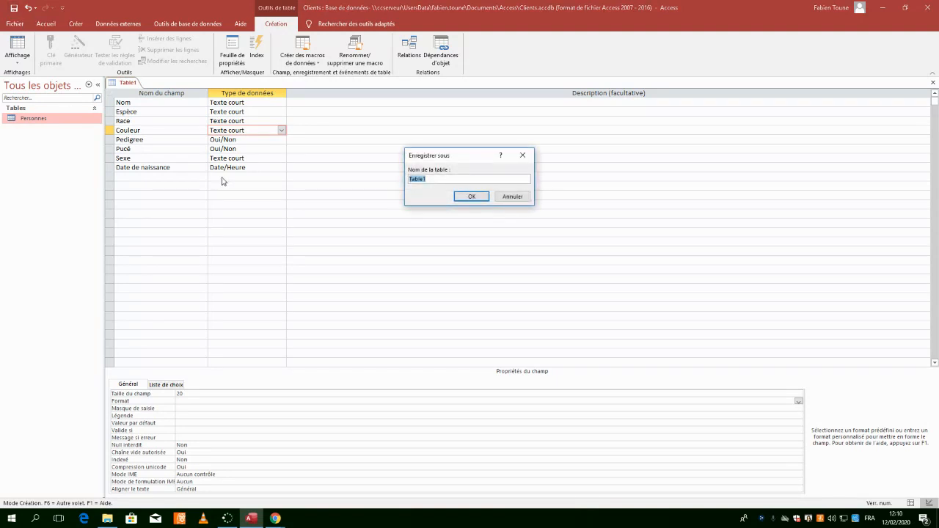
pyautogui.write('Animaux')
pyautogui.click(472, 197)
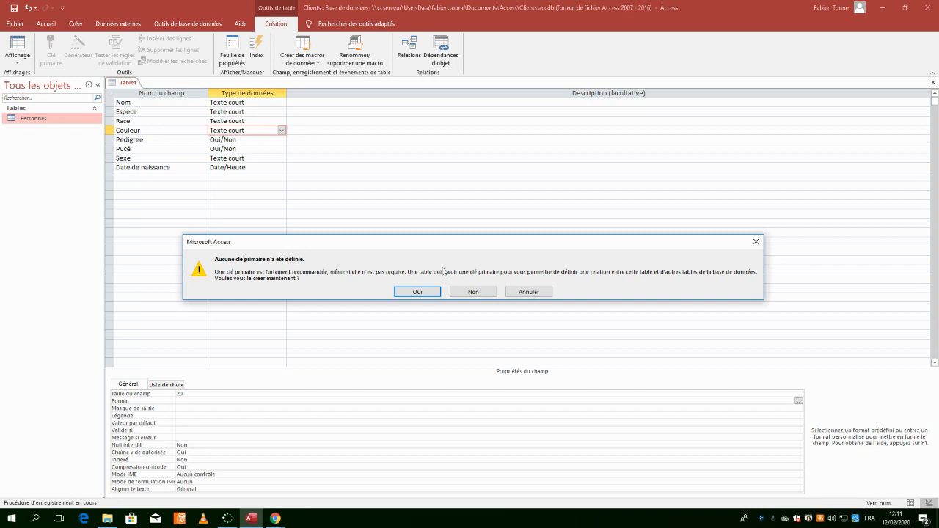
pyautogui.click(473, 292)
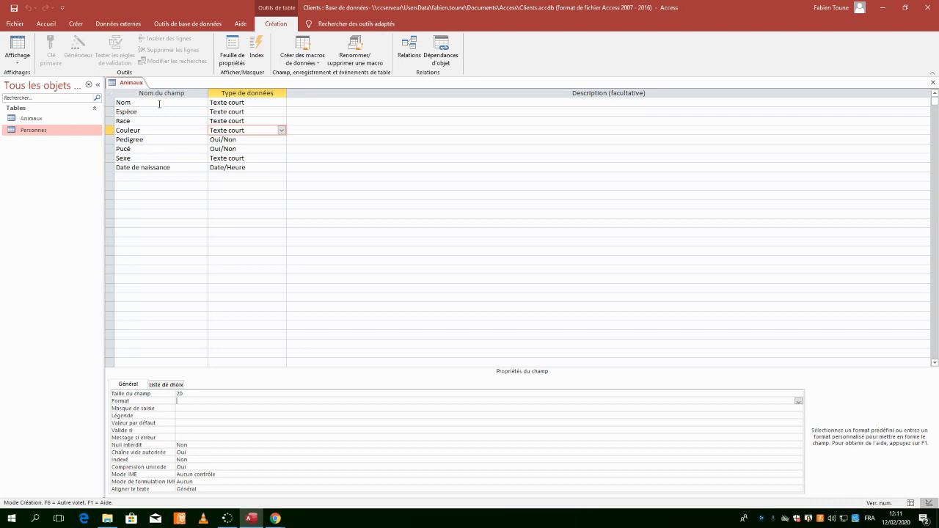
# - Show the Animaux table in datasheet view and start a record with Bugs Bunny as Nom and Lapin as Espèce
pyautogui.click(24, 44)
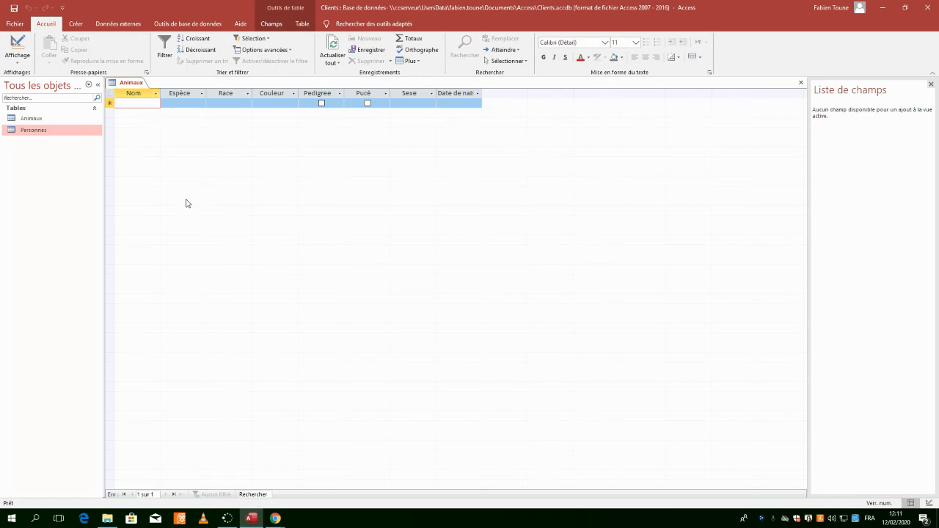
pyautogui.write('B')
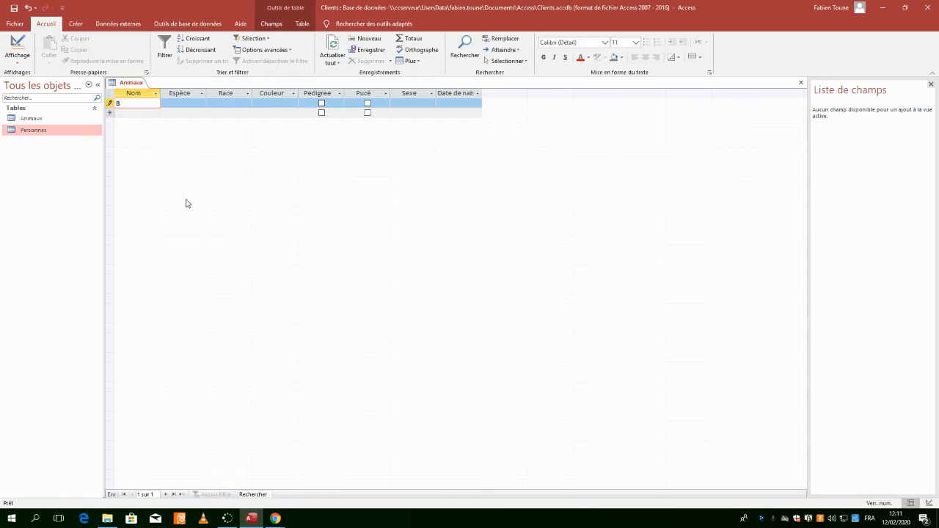
pyautogui.write('ugs Bunny')
pyautogui.press('Tab')
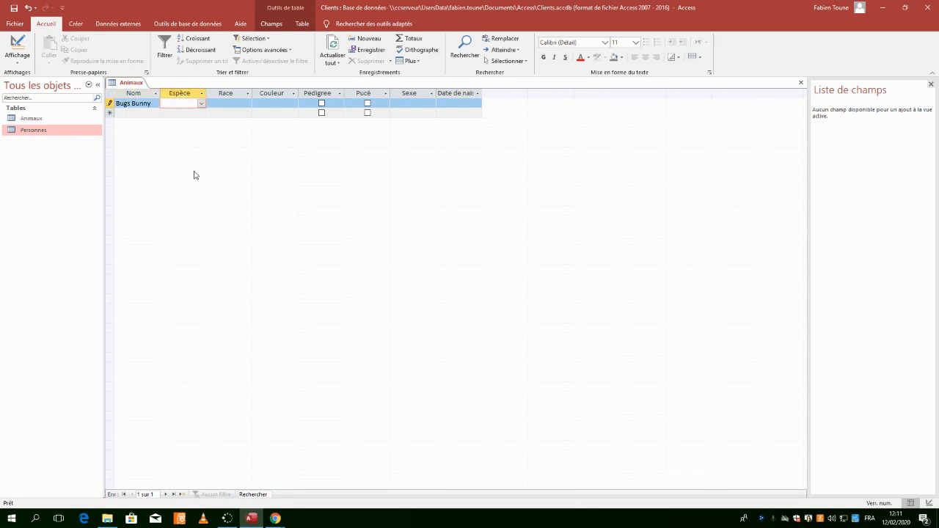
pyautogui.click(201, 103)
pyautogui.click(193, 149)
pyautogui.press('Tab')
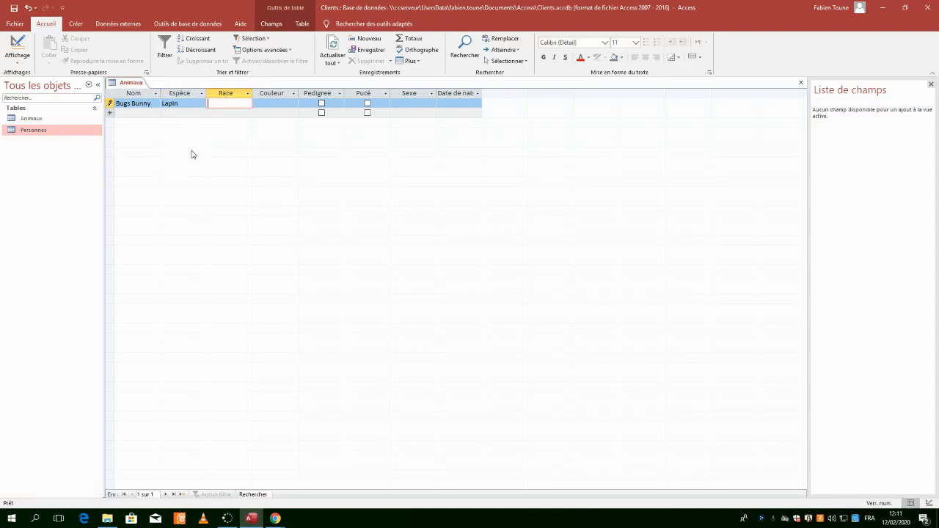
# - Enter Nain as Race and Blanc as Couleur in the Bugs Bunny record
pyautogui.press('Tab')
pyautogui.hotkey('shift', 'Tab')
pyautogui.write('Nain')
pyautogui.press('Tab')
pyautogui.write('Blanc')
pyautogui.press('Tab')
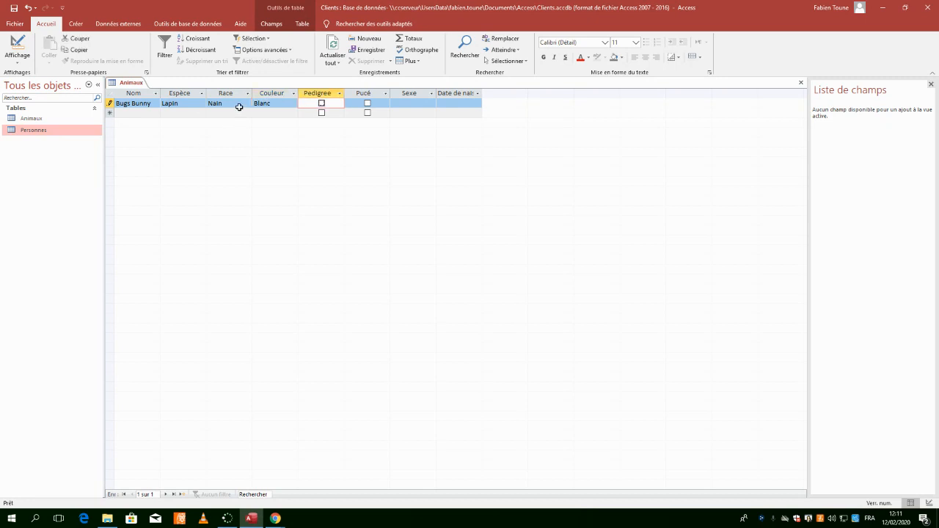
# - Change the Race of the Bugs Bunny record to Cartoon and mark the animal as having a Pedigree
pyautogui.click(199, 104)
pyautogui.write('Cartoon')
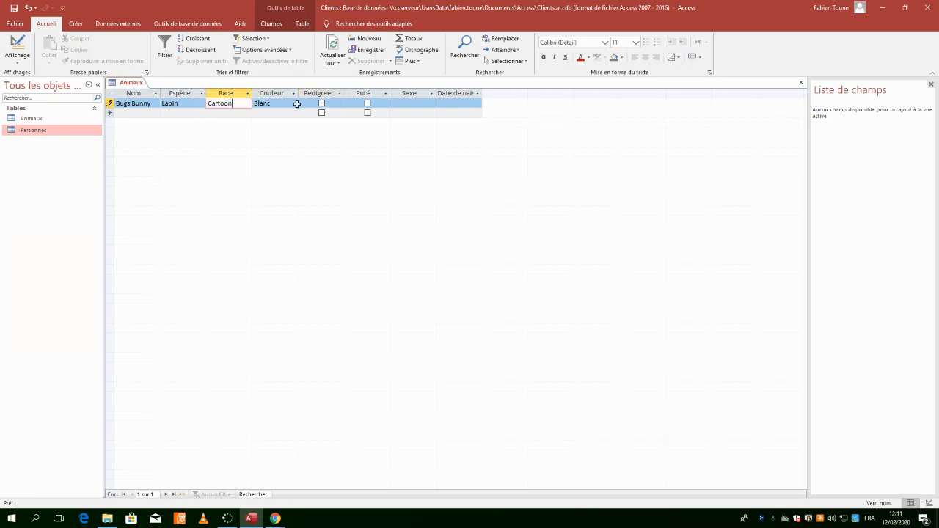
pyautogui.click(321, 104)
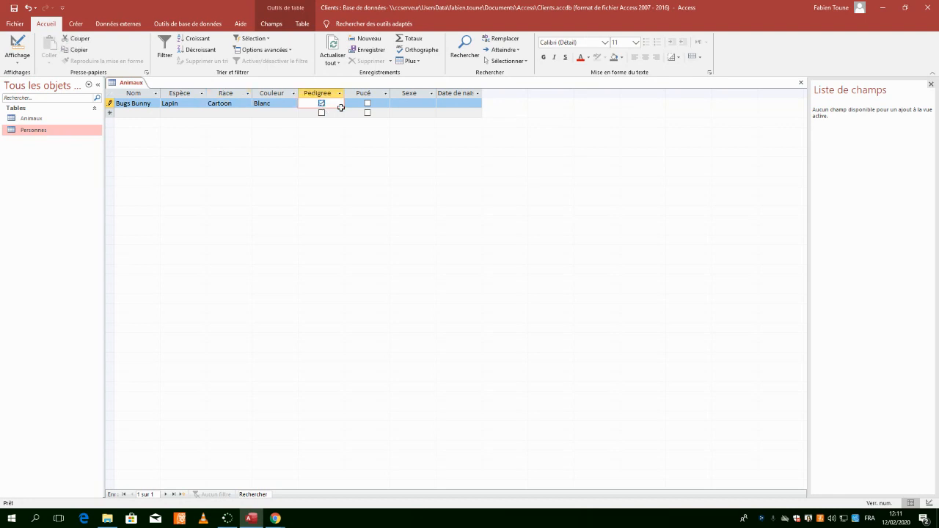
# - Choose M (Mâle) as Sexe for the Bugs Bunny record, and display the list of available choices again
pyautogui.click(408, 103)
pyautogui.click(431, 104)
pyautogui.click(428, 115)
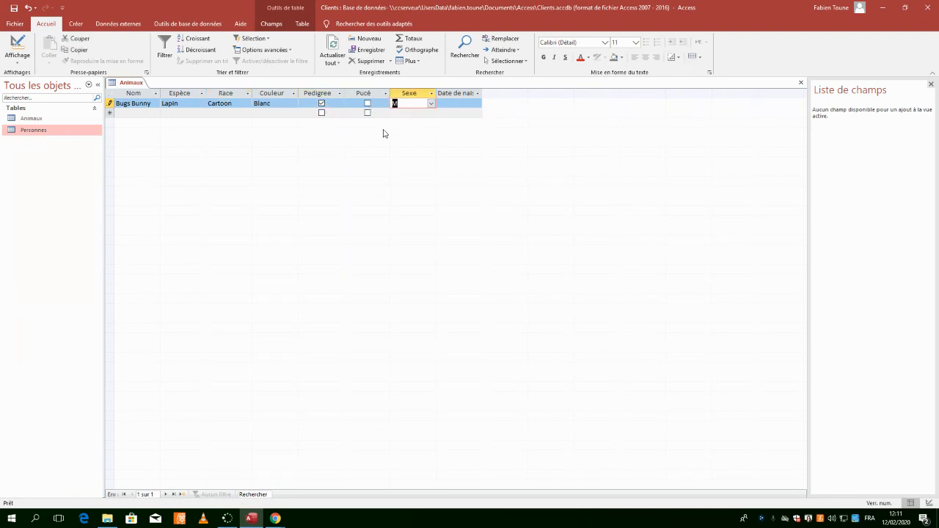
pyautogui.click(431, 103)
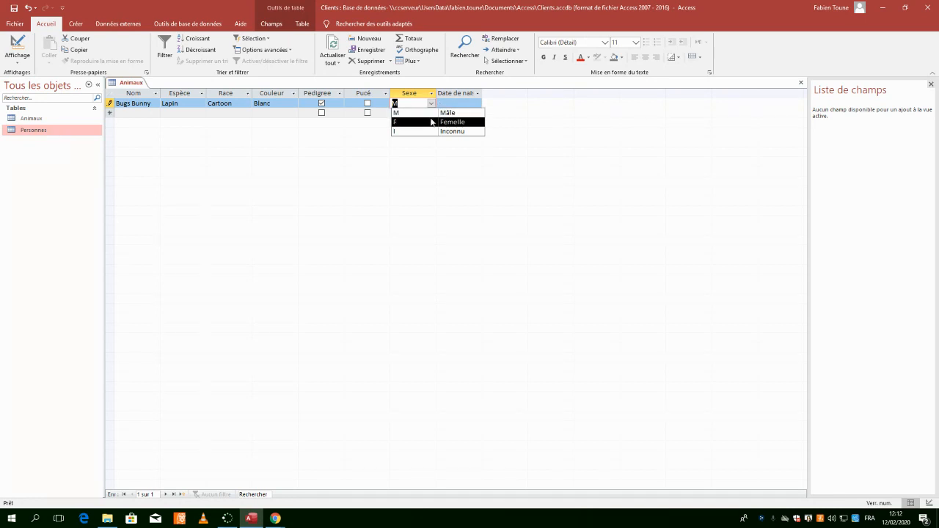
pyautogui.press('Tab')
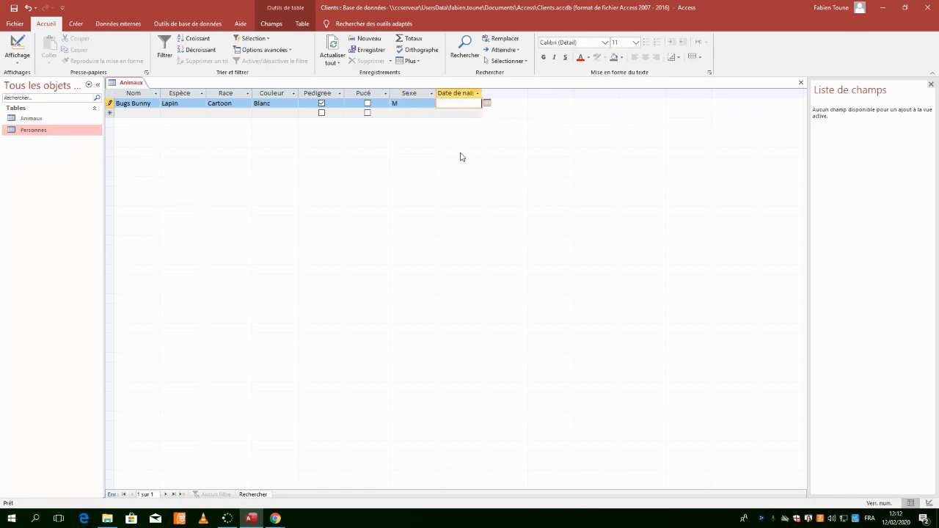
# - Enter the date of birth in the Bugs Bunny record, commit the record and close the Animaux table
pyautogui.write('01/04/1970')
pyautogui.press('Return')
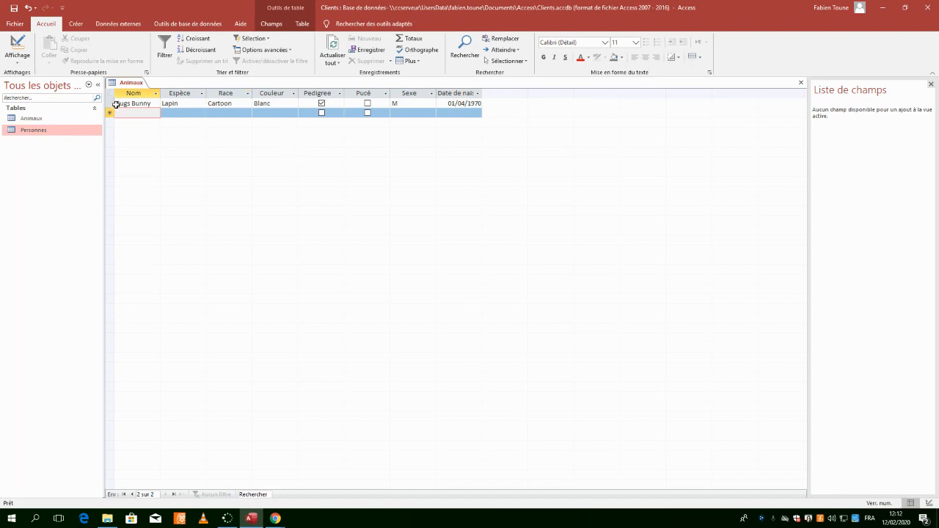
pyautogui.click(802, 85)
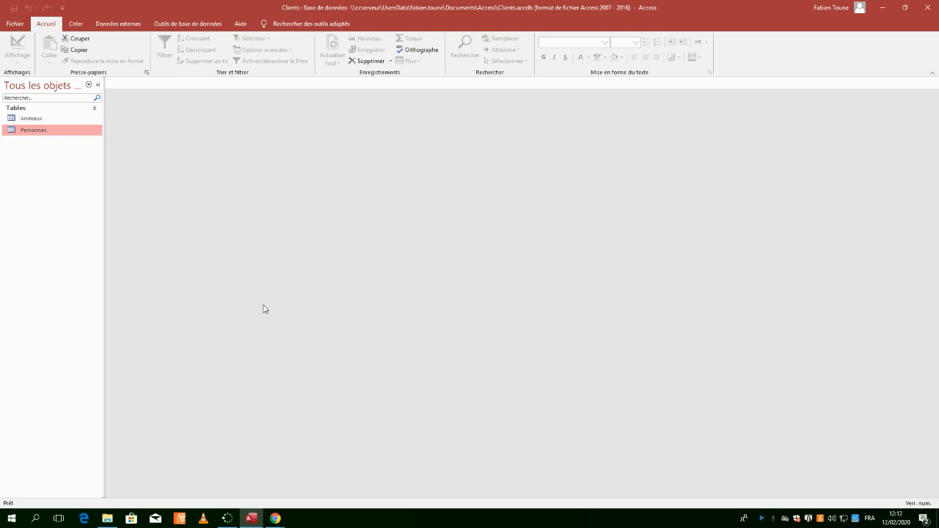
pyautogui.moveTo(276, 519)
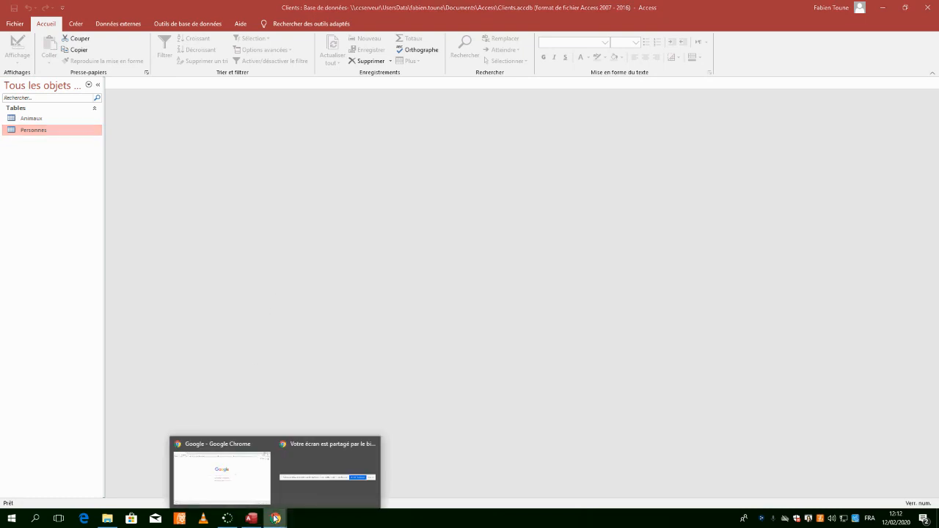
pyautogui.click(289, 502)
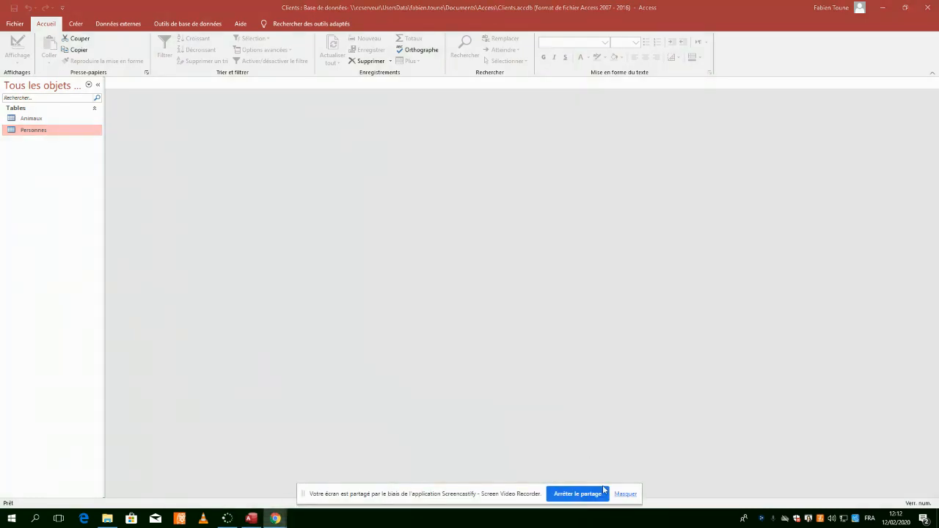